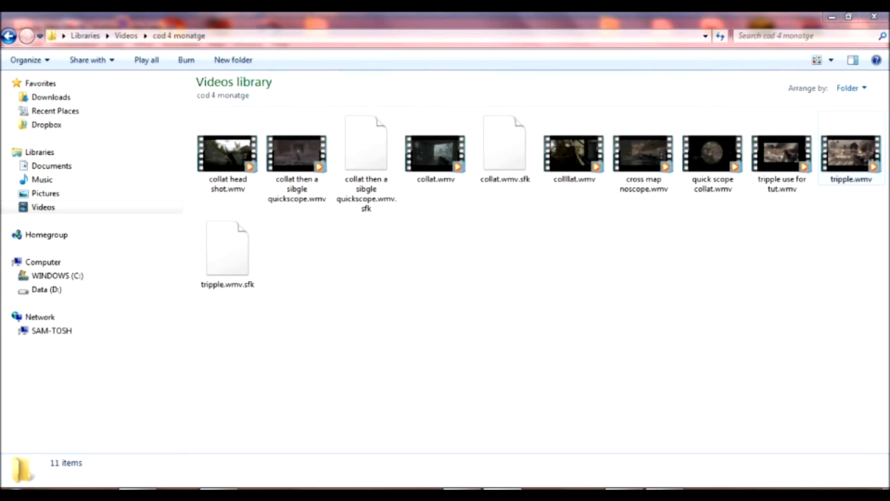
Play tripple.wmv from the cod 4 monatge folder in full screen, and close the player.
{"action": "left_click", "coordinate": [851, 149]}
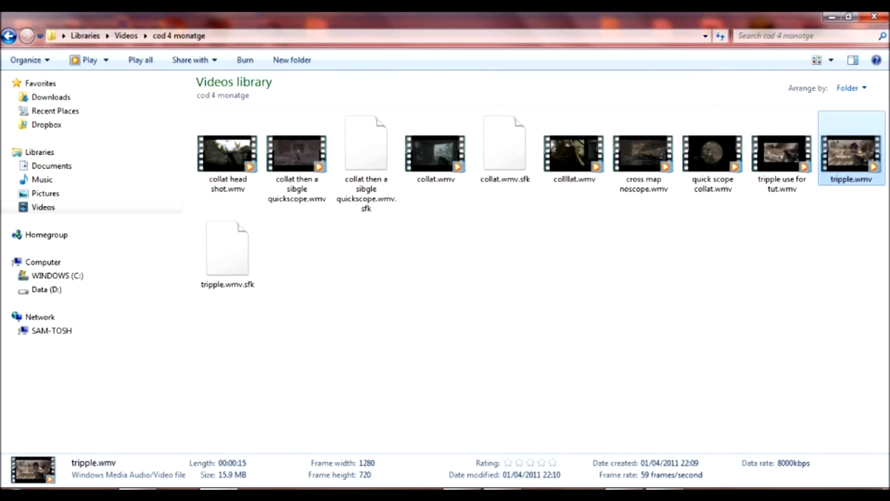
{"action": "double_click", "coordinate": [850, 152]}
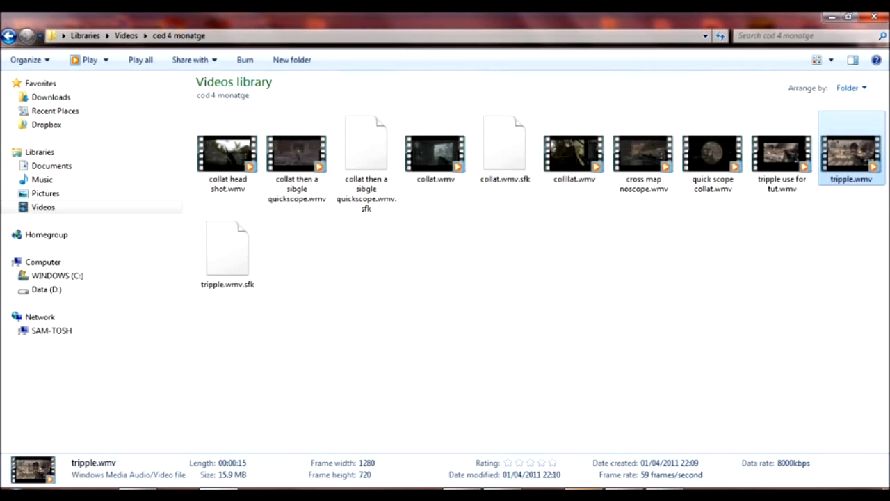
{"action": "key", "text": "alt+Return"}
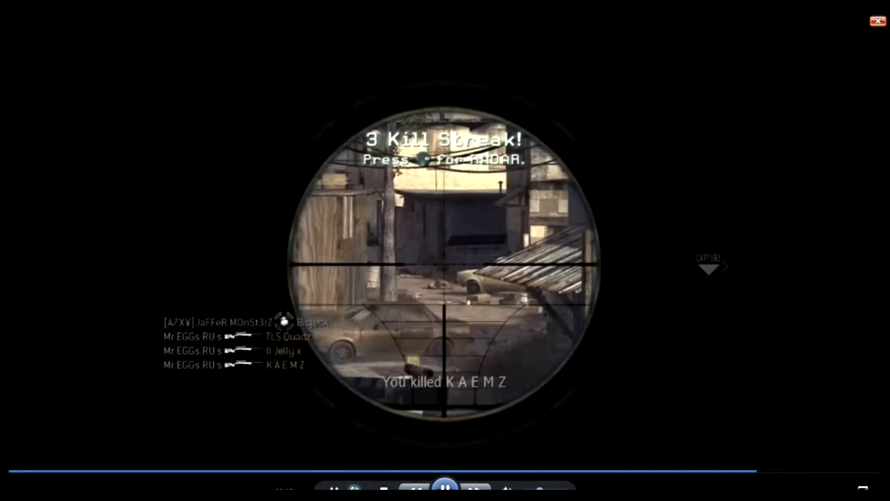
{"action": "left_click", "coordinate": [878, 20]}
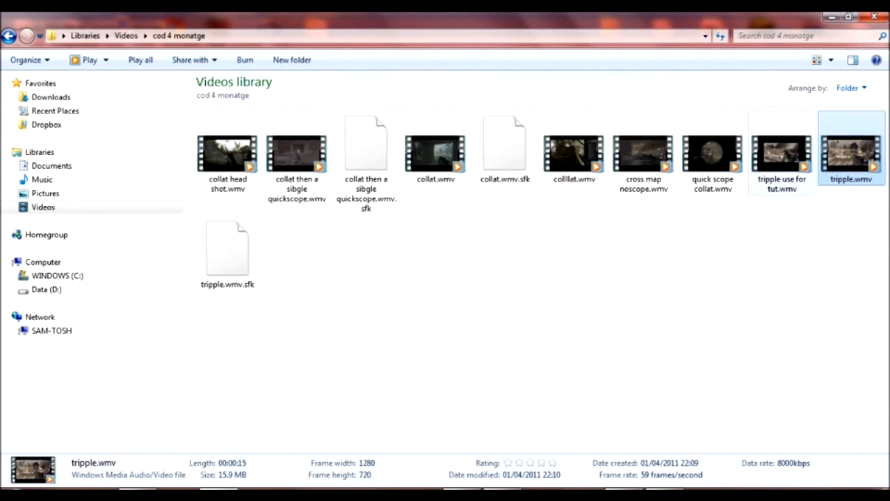
Import "tripple use for tut.wmv" into After Effects and create a 1280 x 720 px composition at 59.94 fps with duration 0;00;50;18.
{"action": "left_click_drag", "start_coordinate": [781, 153], "coordinate": [111, 265]}
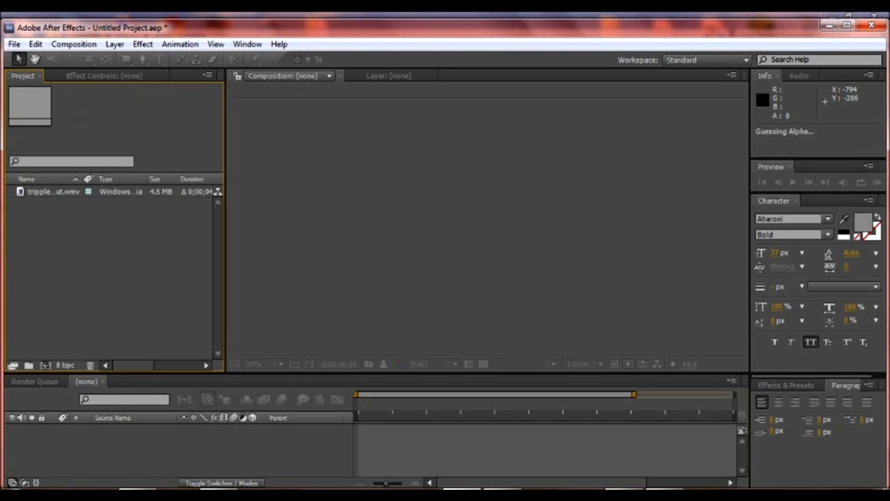
{"action": "left_click", "coordinate": [74, 44]}
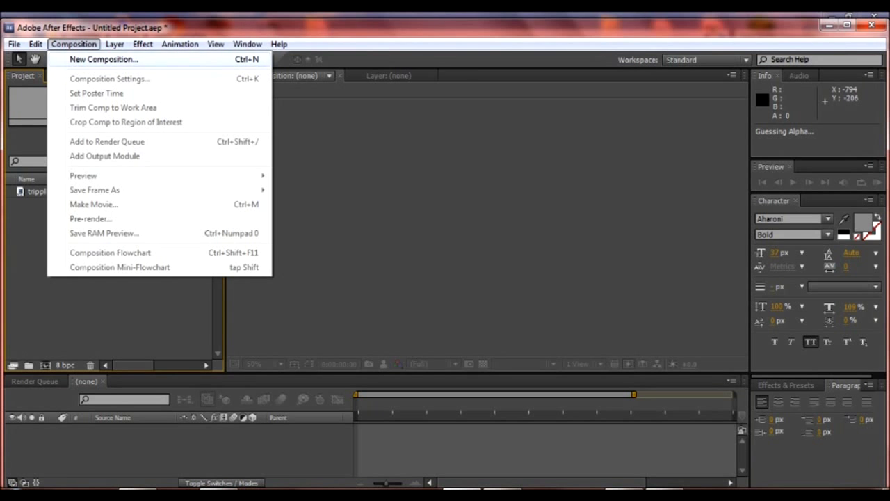
{"action": "left_click", "coordinate": [104, 59]}
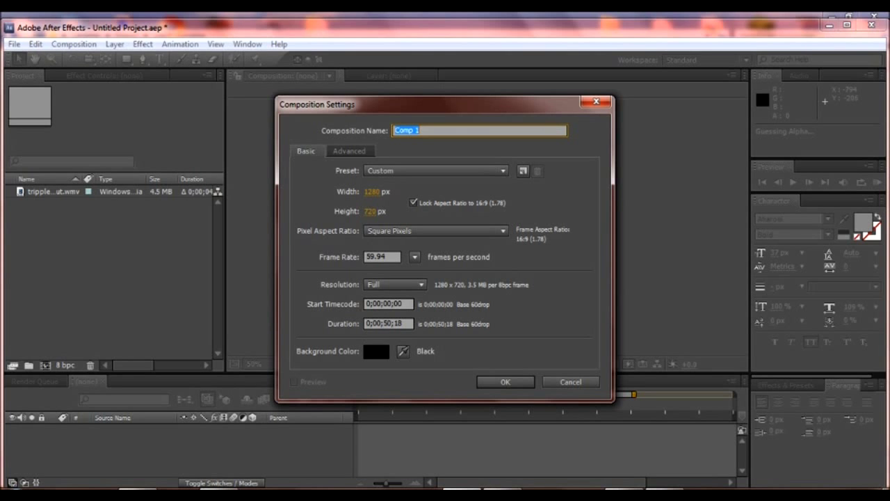
{"action": "left_click", "coordinate": [386, 324]}
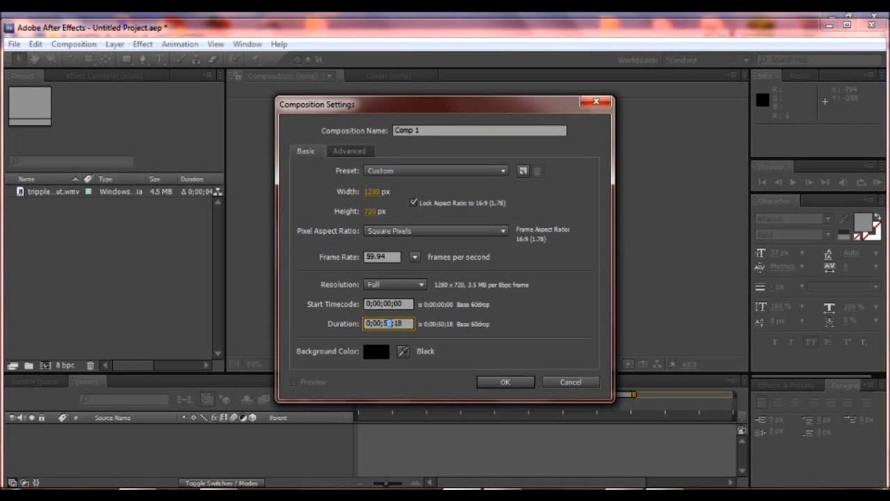
{"action": "key", "text": "Tab"}
{"action": "left_click", "coordinate": [382, 257]}
{"action": "key", "text": "Tab"}
{"action": "left_click", "coordinate": [370, 255]}
{"action": "left_click", "coordinate": [445, 268]}
{"action": "left_click", "coordinate": [506, 382]}
Add the imported clip to the composition and scale it up to about 179% by 172% to fill the frame.
{"action": "left_click", "coordinate": [111, 272]}
{"action": "left_click_drag", "start_coordinate": [54, 204], "coordinate": [480, 240]}
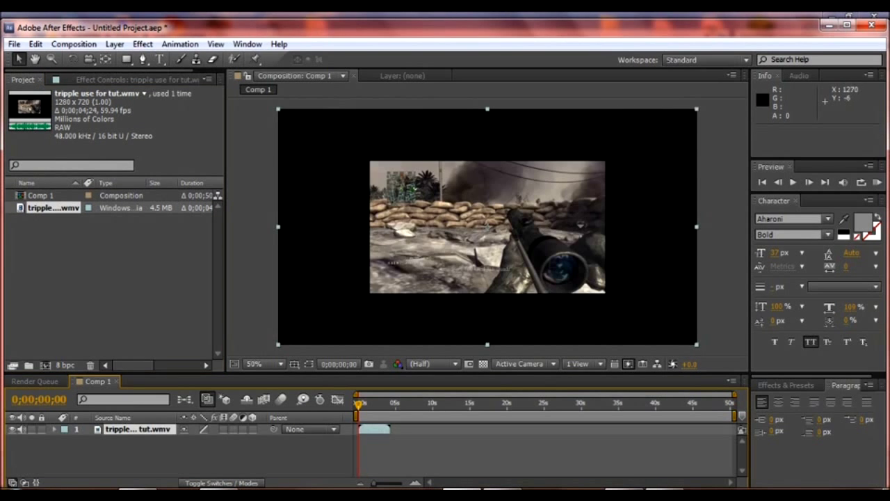
{"action": "left_click_drag", "start_coordinate": [693, 107], "coordinate": [862, 24]}
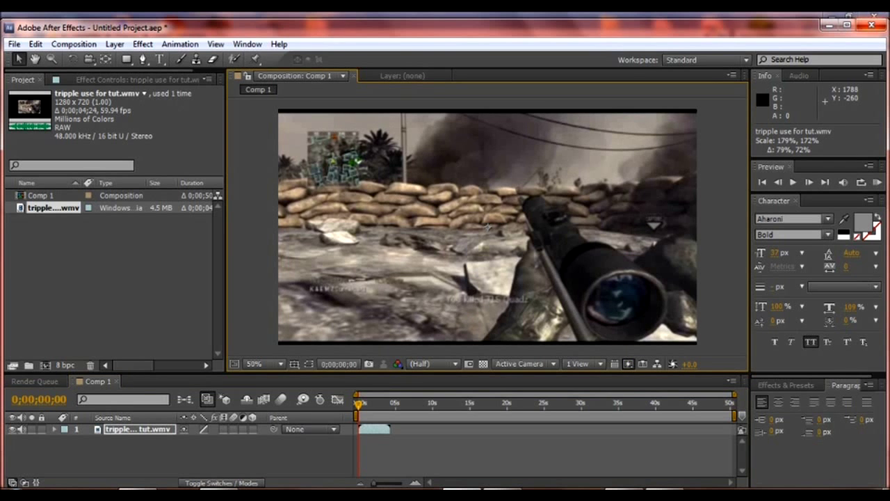
{"action": "double_click", "coordinate": [547, 146]}
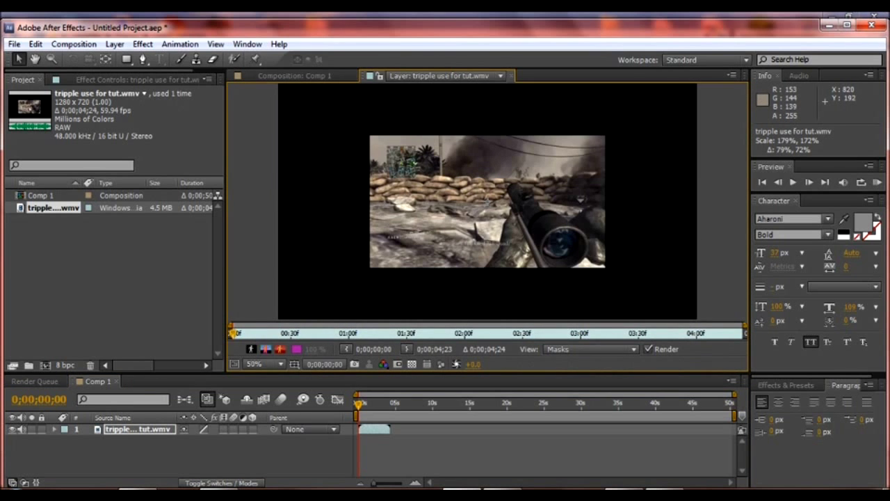
{"action": "left_click", "coordinate": [292, 76]}
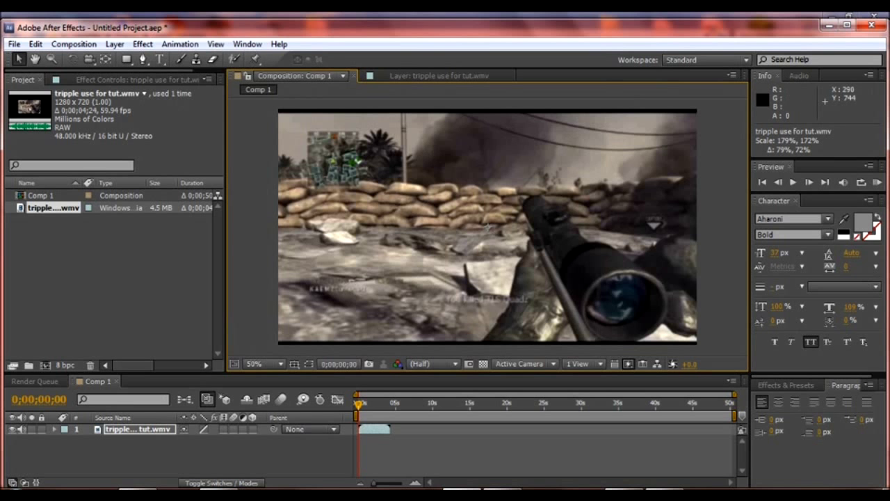
Preview the clip in the composition and move the current time to 0;00;00;47.
{"action": "key", "text": "space"}
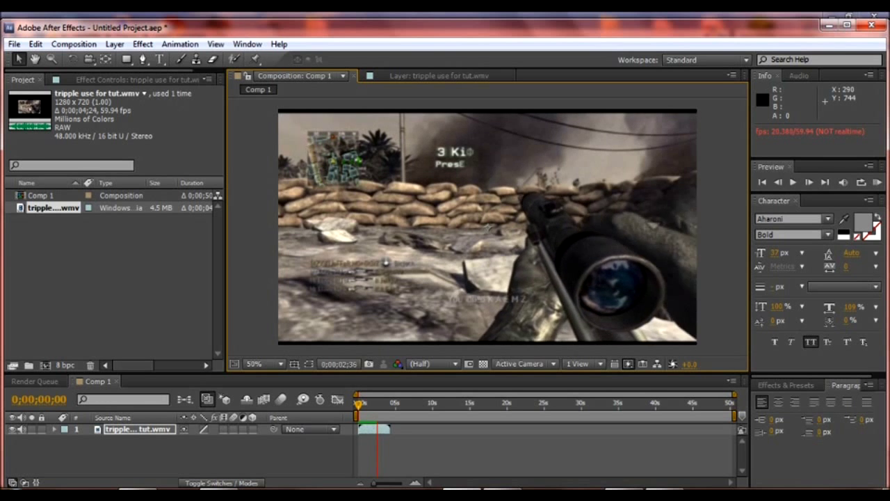
{"action": "left_click", "coordinate": [380, 404]}
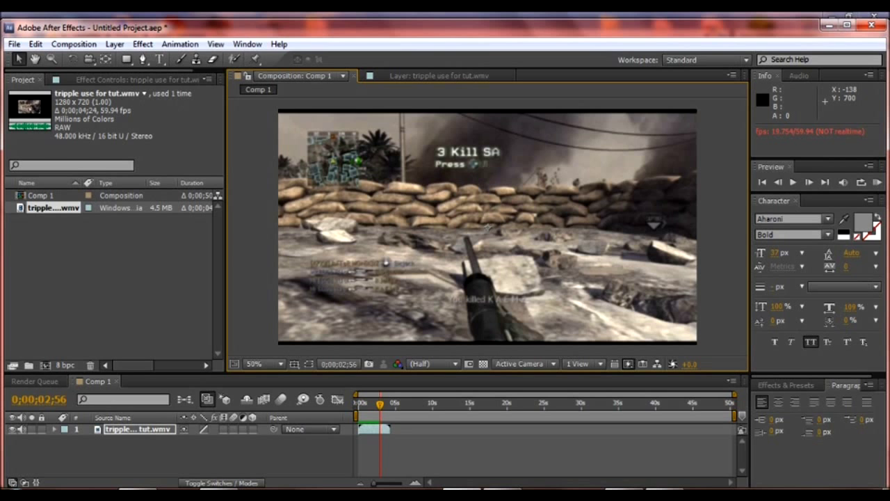
{"action": "left_click", "coordinate": [233, 452]}
{"action": "left_click", "coordinate": [367, 403]}
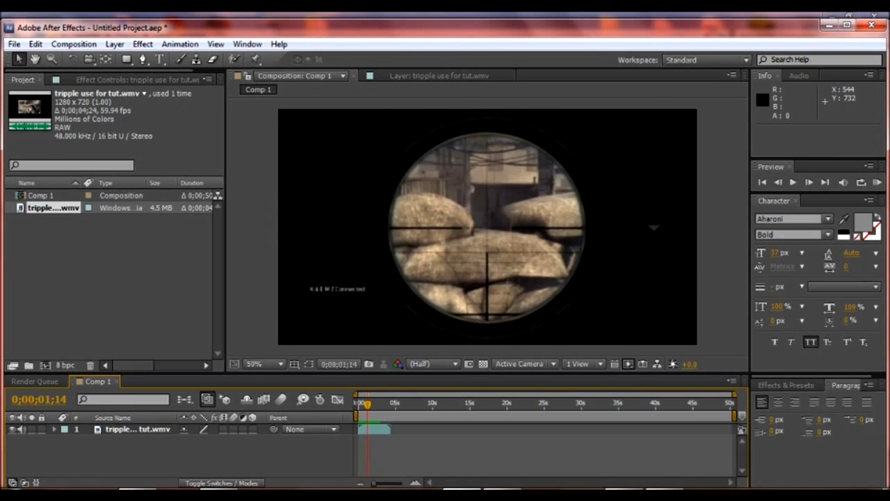
{"action": "left_click_drag", "start_coordinate": [368, 404], "coordinate": [364, 404]}
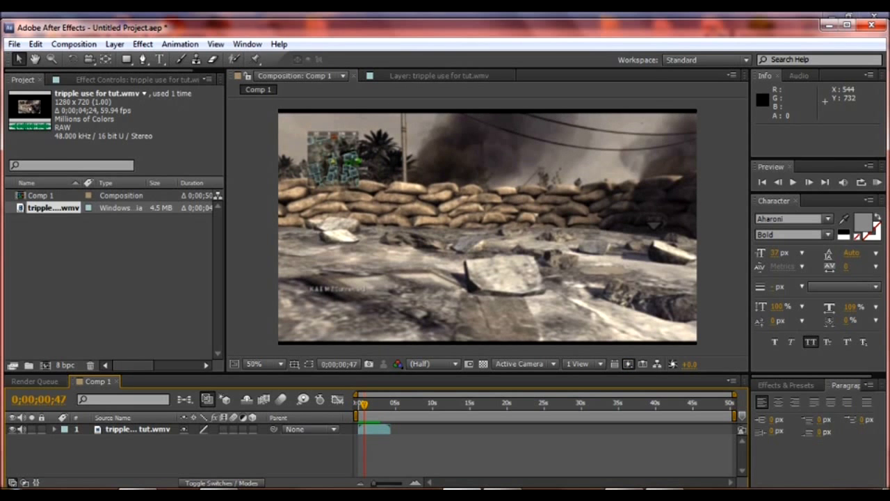
Apply the RE:Vision Twixtor effect to the clip layer.
{"action": "left_click", "coordinate": [143, 44]}
{"action": "left_click", "coordinate": [493, 230]}
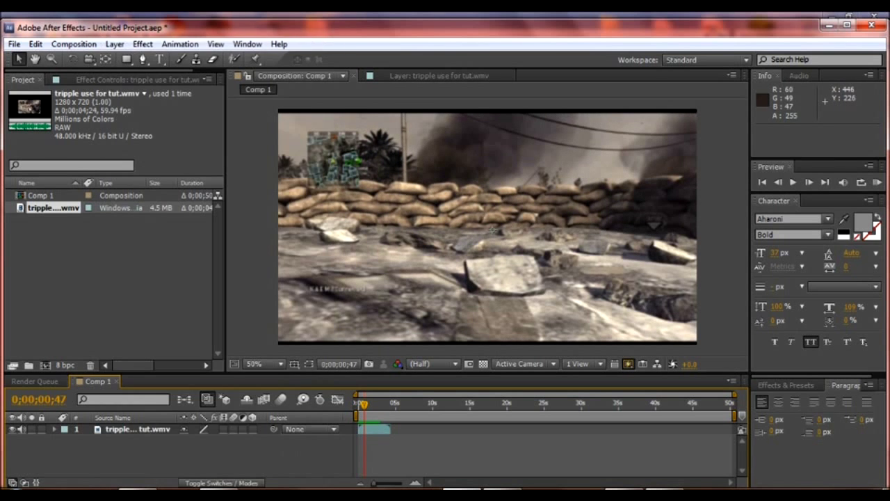
{"action": "left_click_drag", "start_coordinate": [425, 183], "coordinate": [429, 185]}
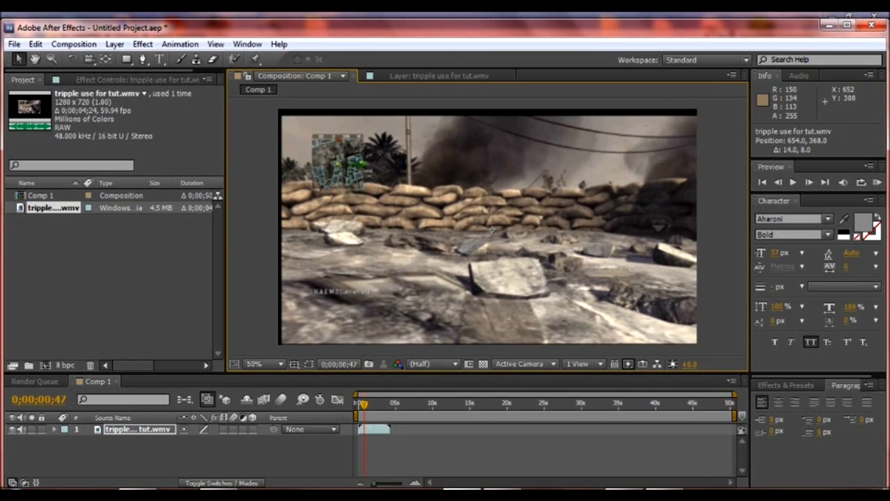
{"action": "key", "text": "ctrl+z"}
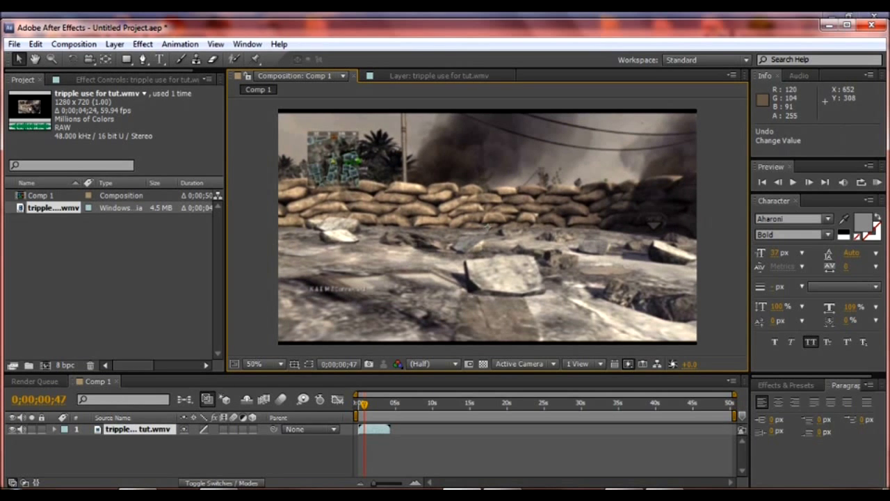
{"action": "left_click", "coordinate": [143, 44]}
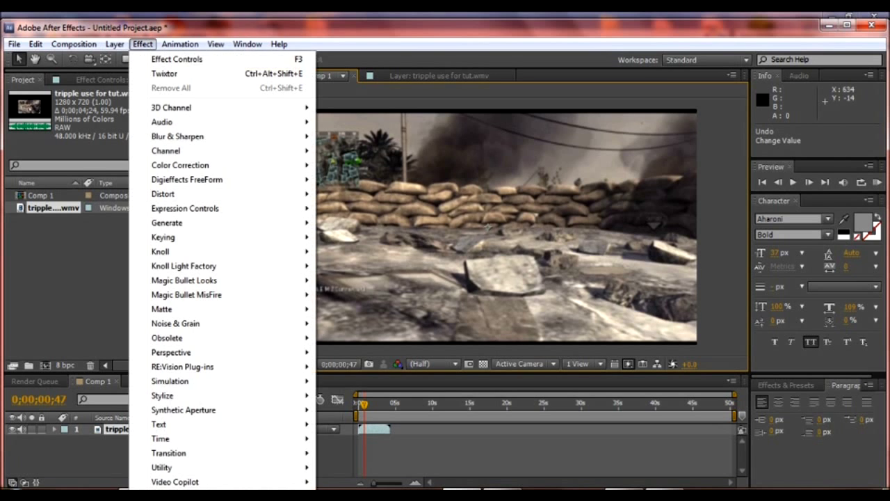
{"action": "mouse_move", "coordinate": [208, 381]}
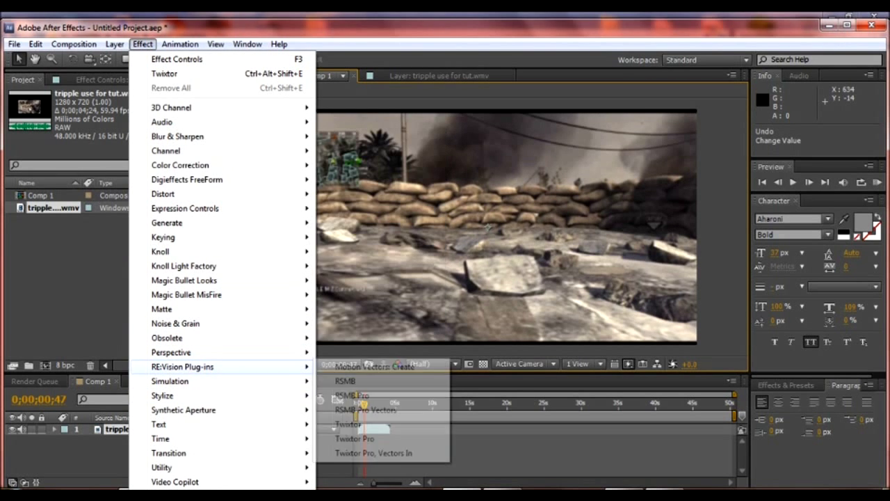
{"action": "left_click", "coordinate": [348, 424]}
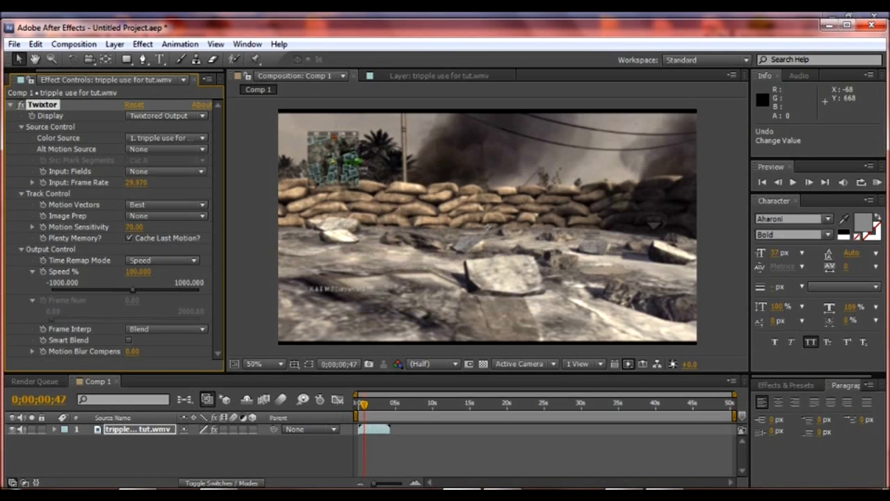
Enable frame blending for the composition and set the clip layer's frame blending to Pixel Motion.
{"action": "left_click", "coordinate": [263, 399]}
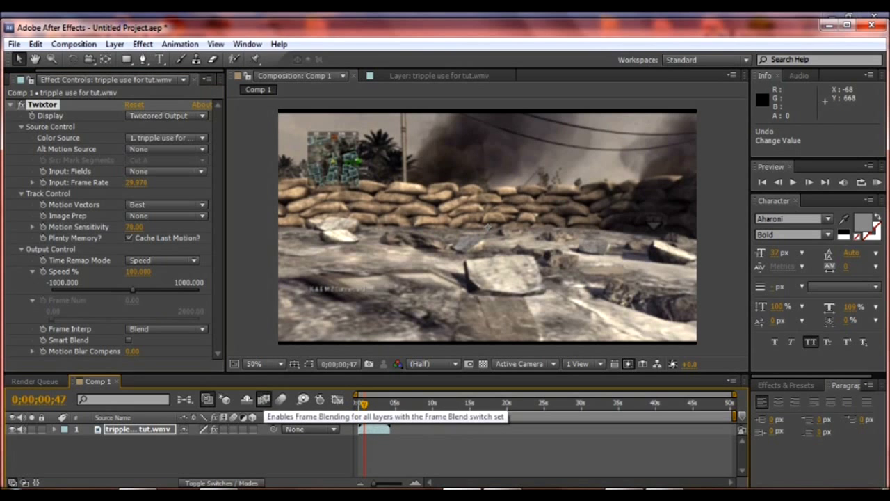
{"action": "left_click", "coordinate": [115, 43]}
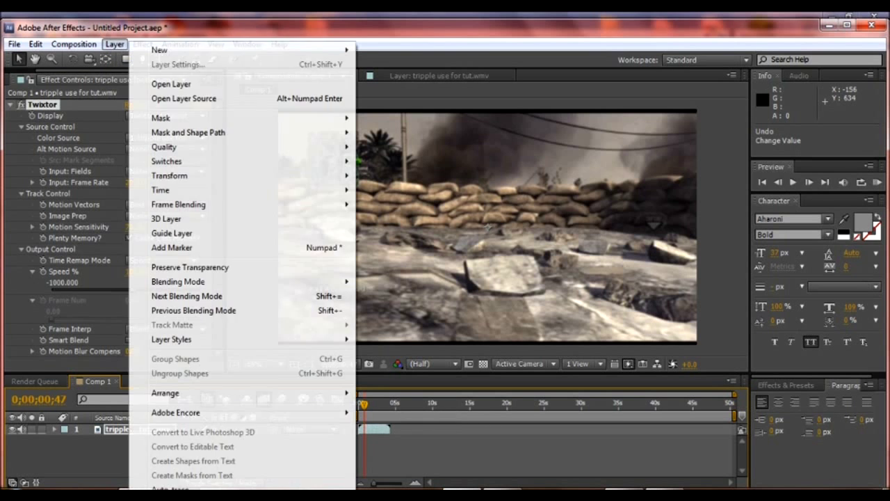
{"action": "mouse_move", "coordinate": [179, 205]}
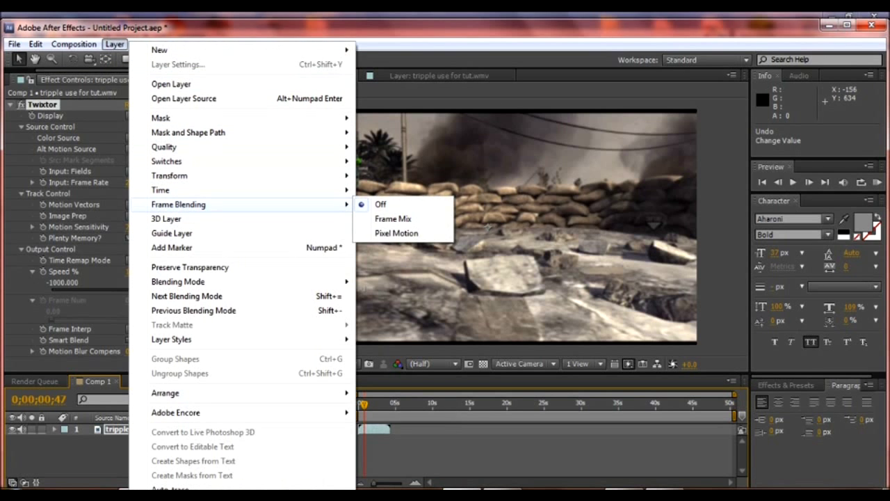
{"action": "left_click", "coordinate": [397, 233]}
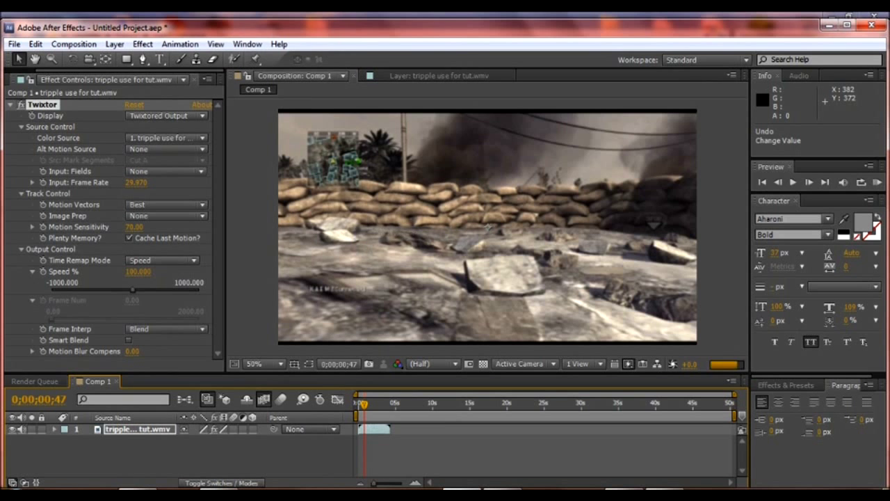
Enable time remapping on the clip layer.
{"action": "left_click", "coordinate": [74, 44]}
{"action": "mouse_move", "coordinate": [115, 43]}
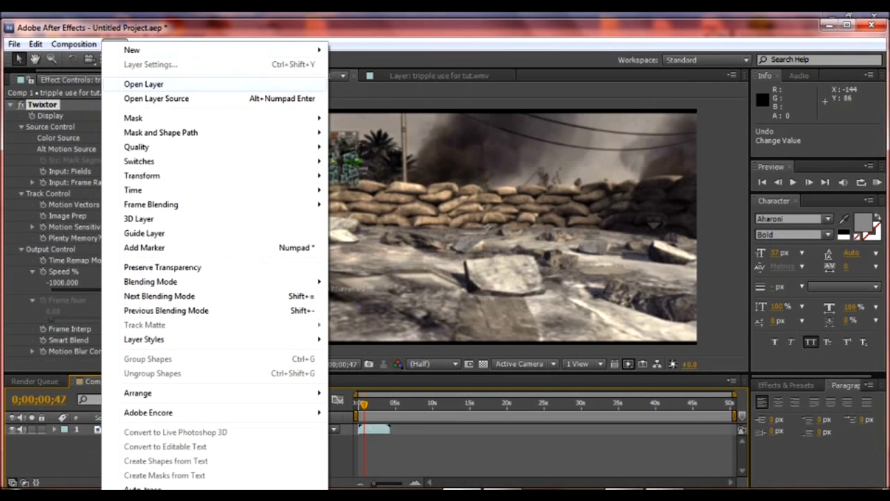
{"action": "mouse_move", "coordinate": [140, 190]}
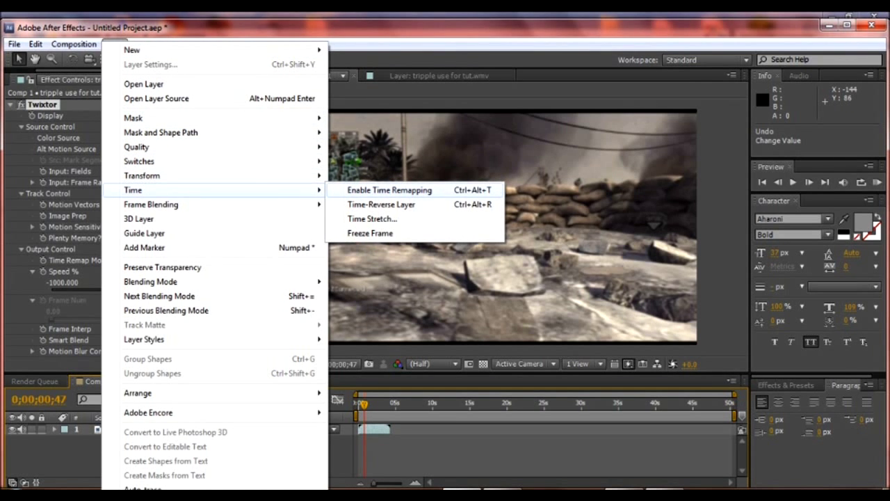
{"action": "left_click", "coordinate": [390, 190]}
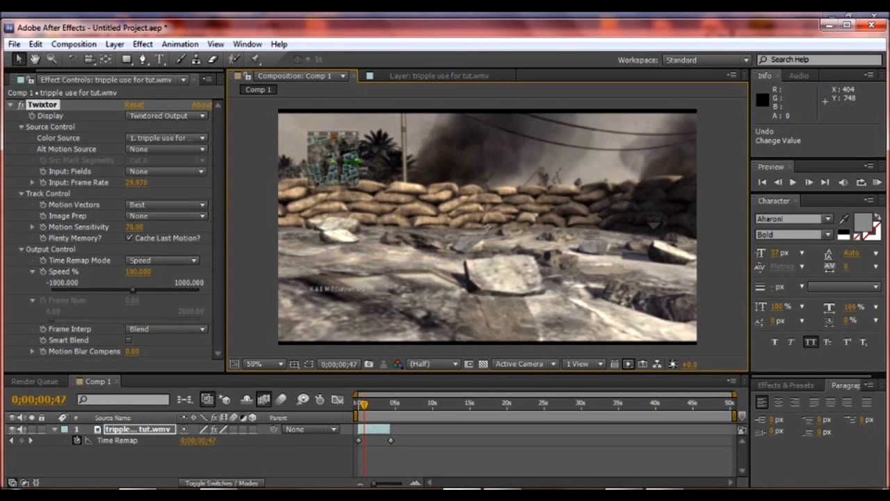
Expand the layer's Twixtor output controls and start keyframing Speed % at 0;00;00;00, keeping it at 100.
{"action": "left_click", "coordinate": [55, 429]}
{"action": "left_click", "coordinate": [54, 429]}
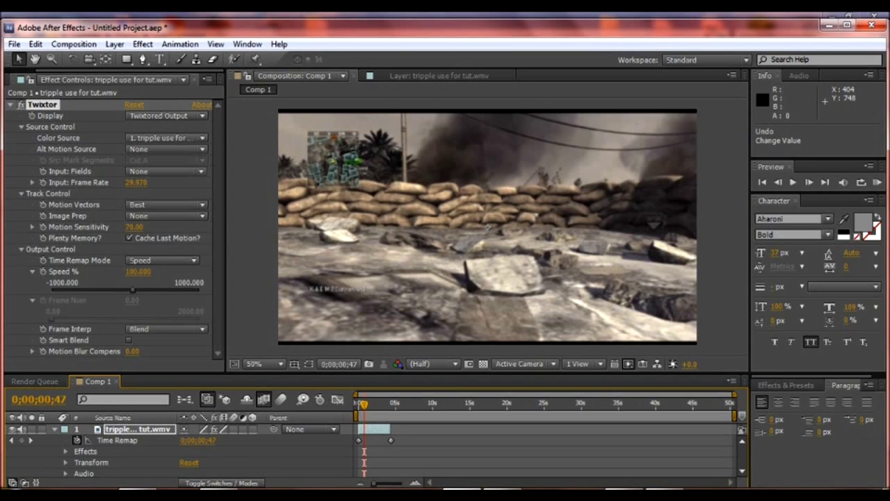
{"action": "left_click", "coordinate": [66, 451]}
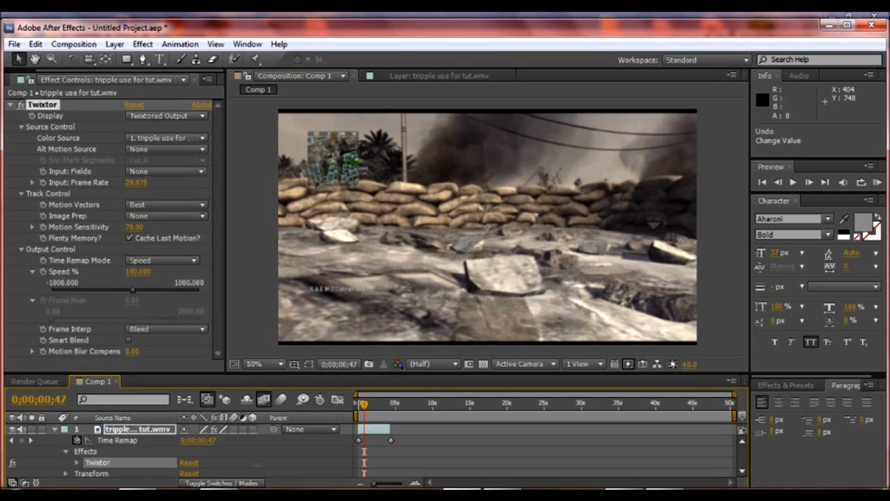
{"action": "left_click", "coordinate": [76, 462]}
{"action": "scroll", "coordinate": [181, 452], "scroll_direction": "down", "scroll_amount": 2}
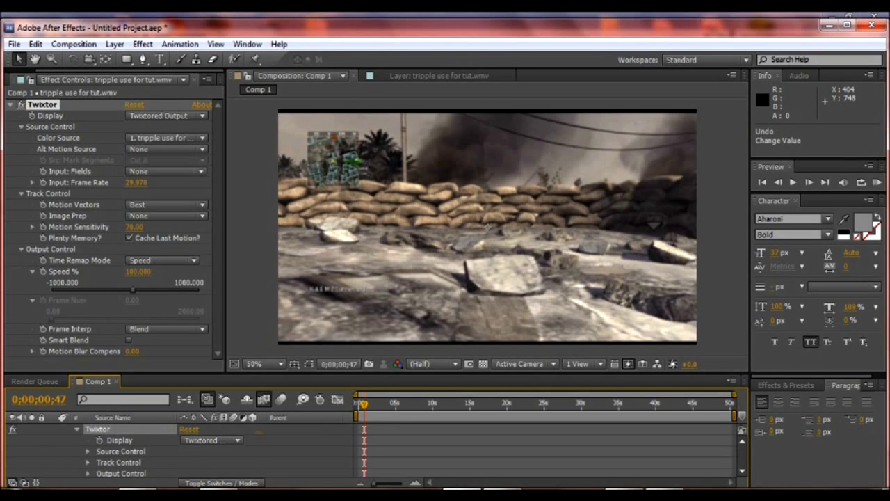
{"action": "left_click", "coordinate": [88, 473]}
{"action": "scroll", "coordinate": [180, 452], "scroll_direction": "down", "scroll_amount": 2}
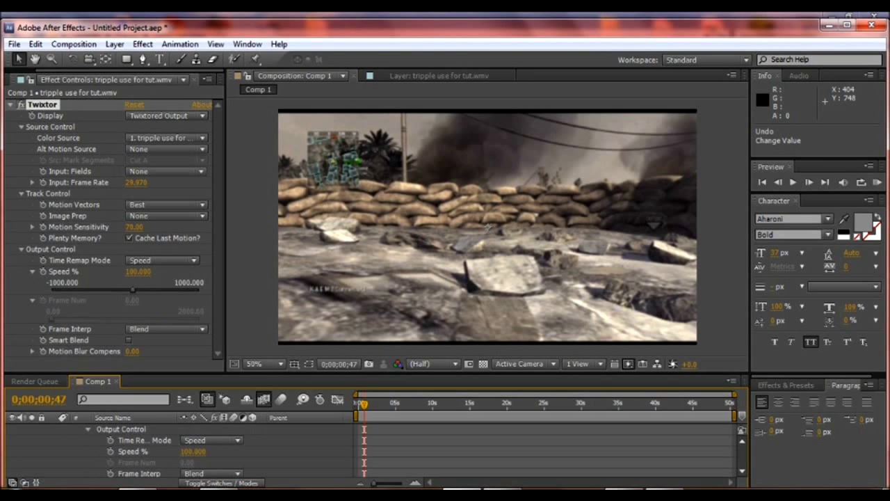
{"action": "key", "text": "Home"}
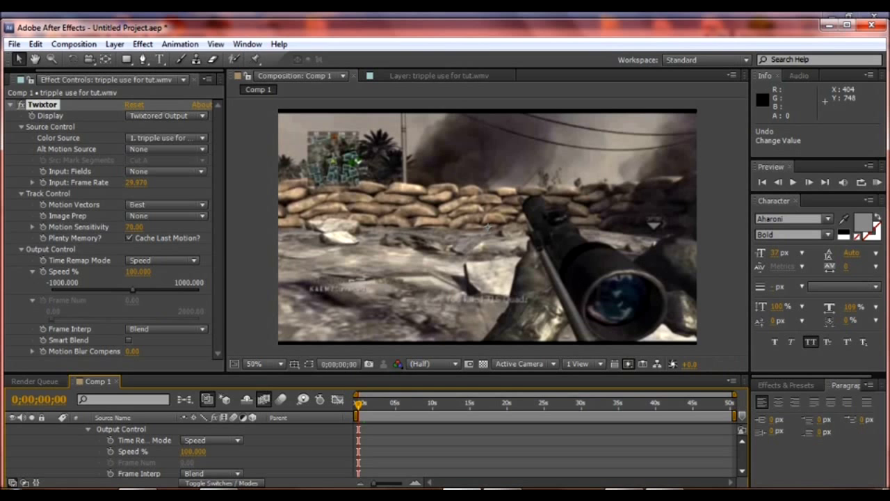
{"action": "left_click", "coordinate": [110, 451]}
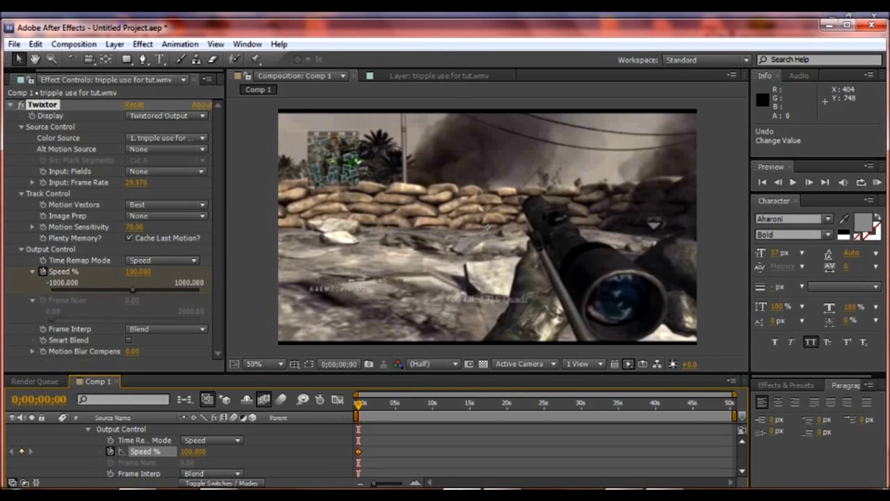
Add a Speed % keyframe at 0;00;01;51, keeping the value at 100.
{"action": "left_click_drag", "start_coordinate": [735, 395], "coordinate": [483, 394]}
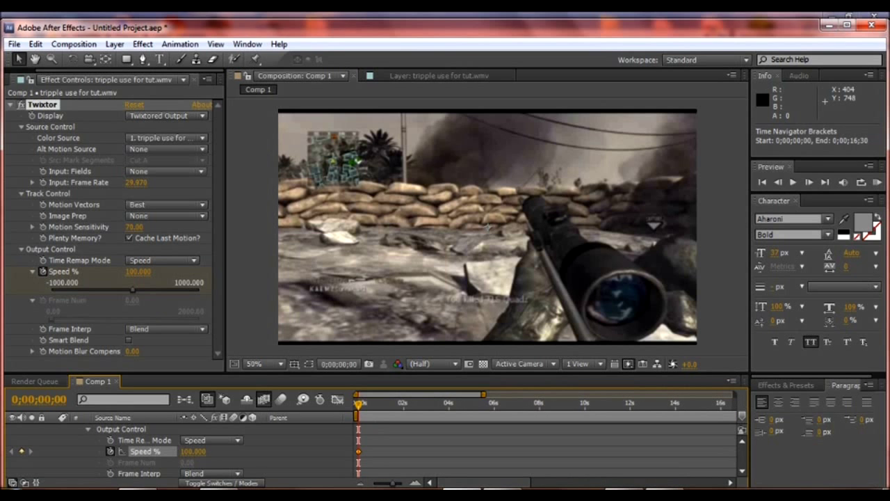
{"action": "key", "text": "space"}
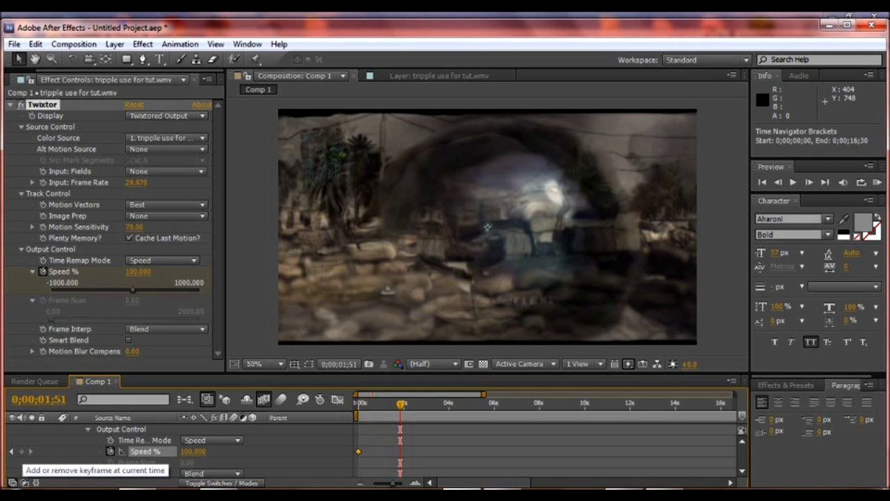
{"action": "left_click", "coordinate": [21, 451]}
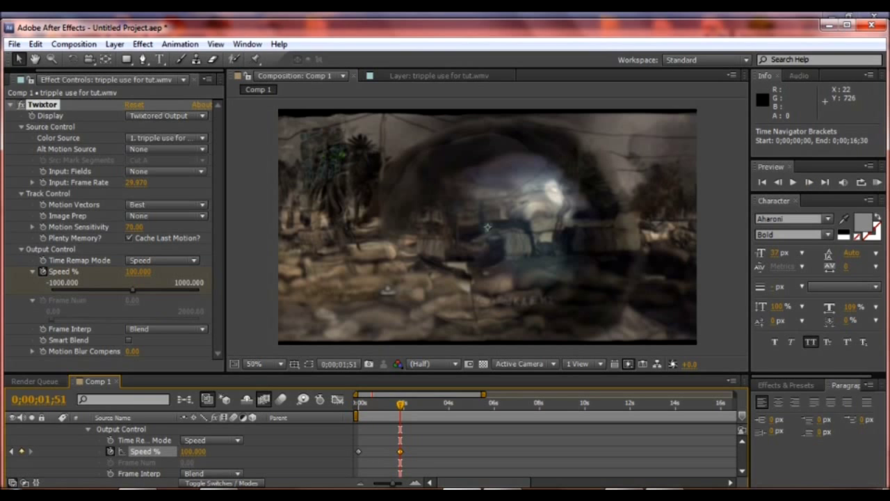
Set Speed % to 3 two frames further on, at 0;00;01;53, to begin the slow motion.
{"action": "left_click", "coordinate": [809, 181]}
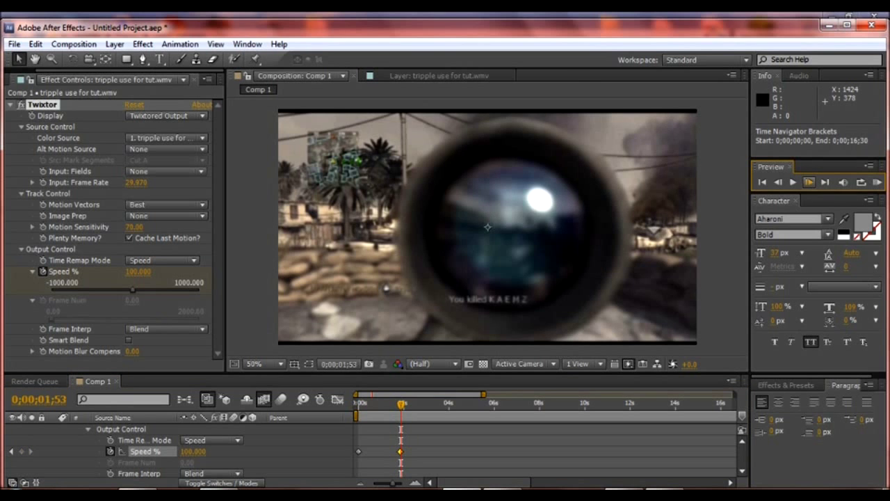
{"action": "left_click", "coordinate": [808, 181]}
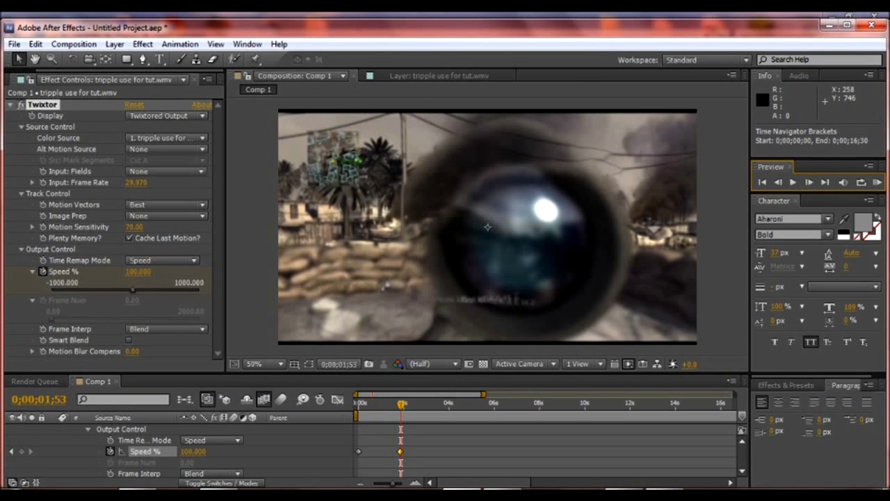
{"action": "left_click", "coordinate": [193, 451]}
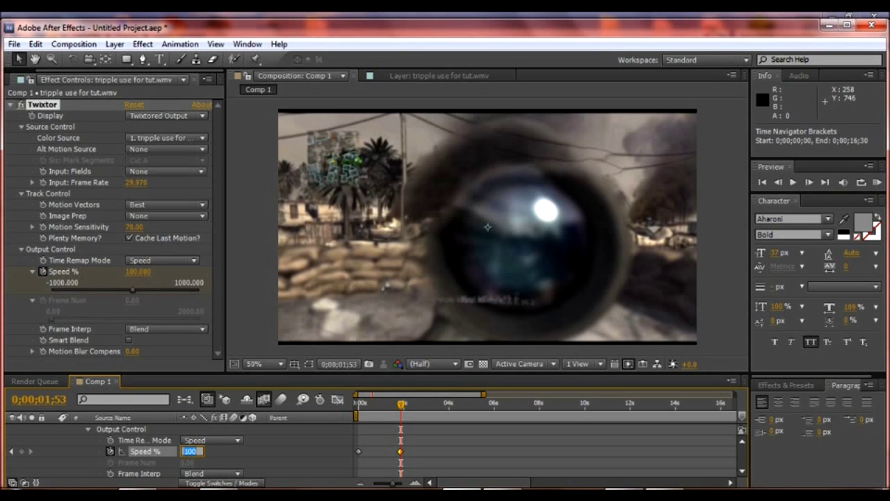
{"action": "type", "text": "3"}
{"action": "key", "text": "Return"}
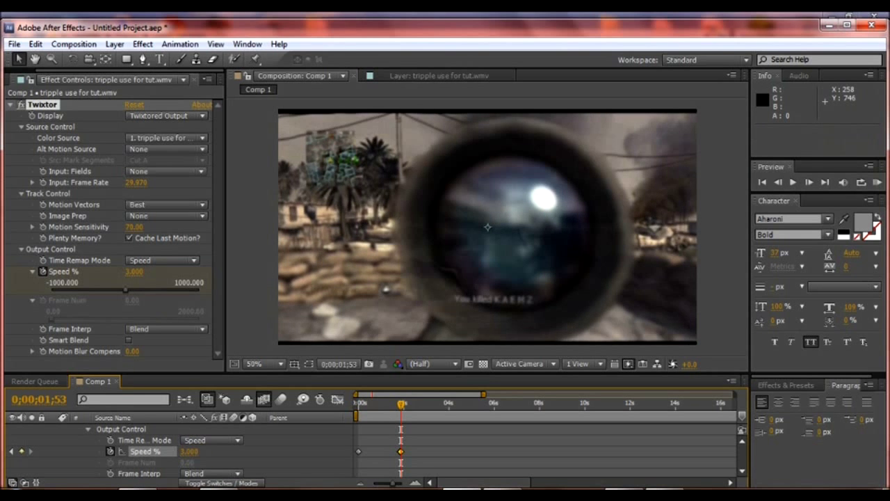
Extend the end of the clip layer to about 0;00;08;05 and move the current time to 0;00;05;45.
{"action": "left_click", "coordinate": [431, 404]}
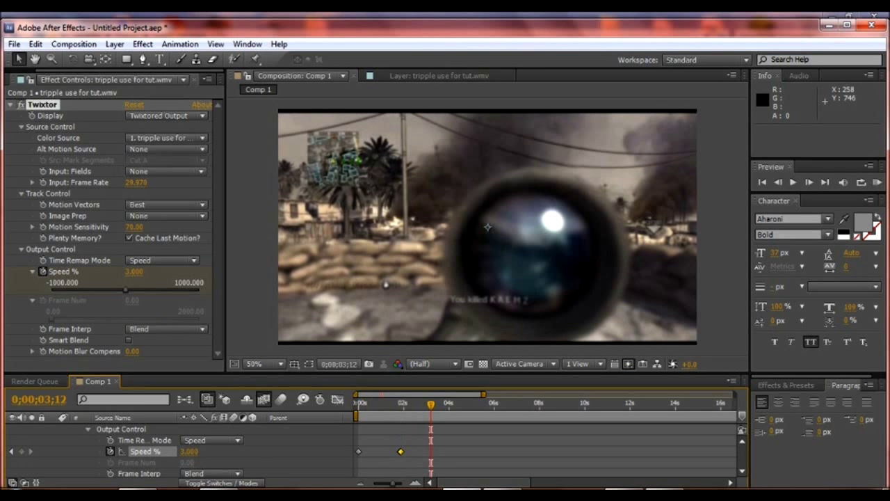
{"action": "left_click_drag", "start_coordinate": [431, 404], "coordinate": [446, 404]}
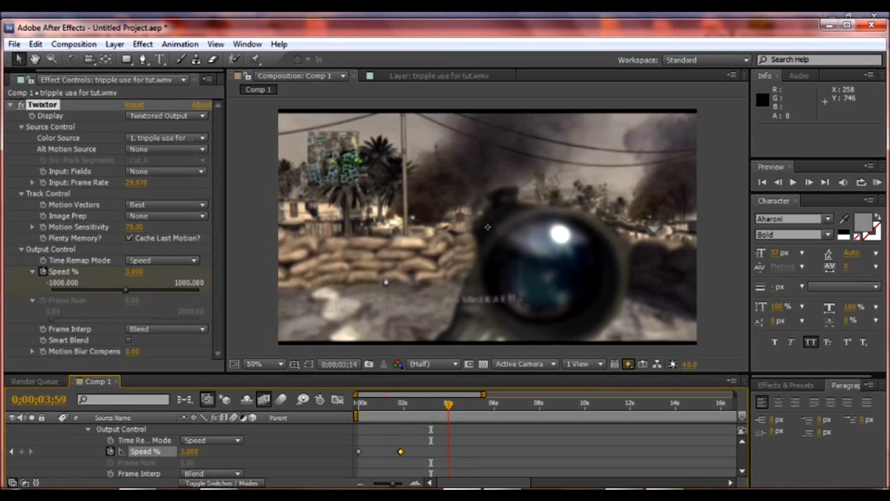
{"action": "left_click_drag", "start_coordinate": [463, 405], "coordinate": [456, 404]}
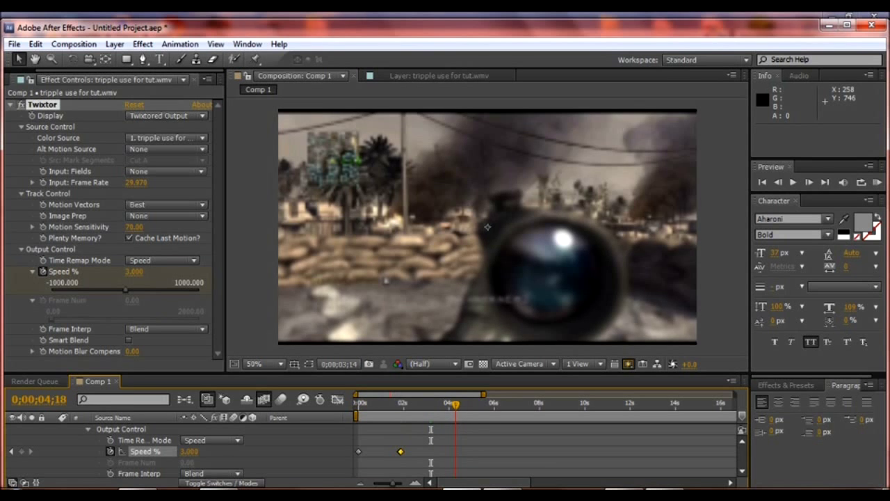
{"action": "scroll", "coordinate": [174, 453], "scroll_direction": "up", "scroll_amount": 5}
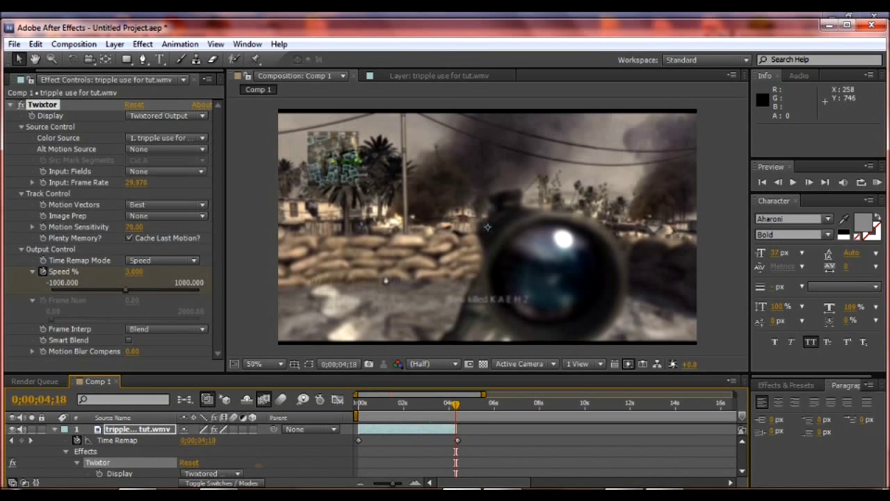
{"action": "key", "text": "space"}
{"action": "left_click_drag", "start_coordinate": [458, 404], "coordinate": [541, 429]}
{"action": "key", "text": "space"}
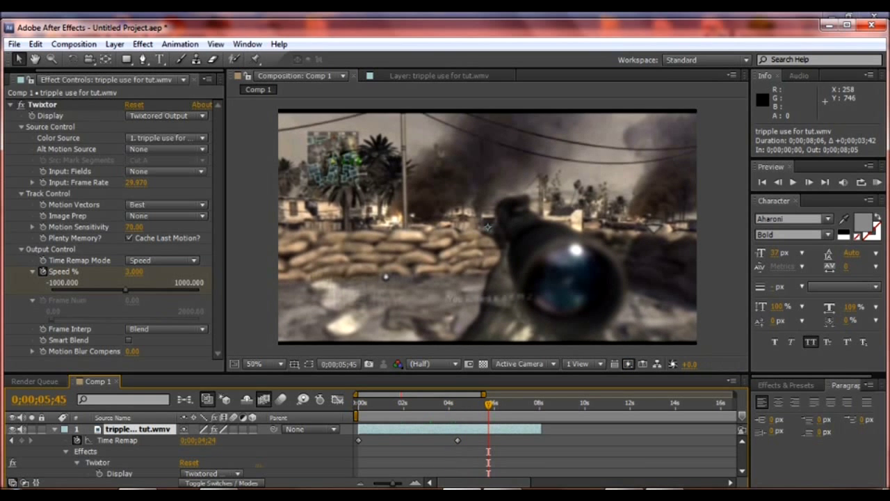
Add a Speed % keyframe at 0;00;05;45, keeping the value at 3.
{"action": "scroll", "coordinate": [209, 452], "scroll_direction": "down", "scroll_amount": 5}
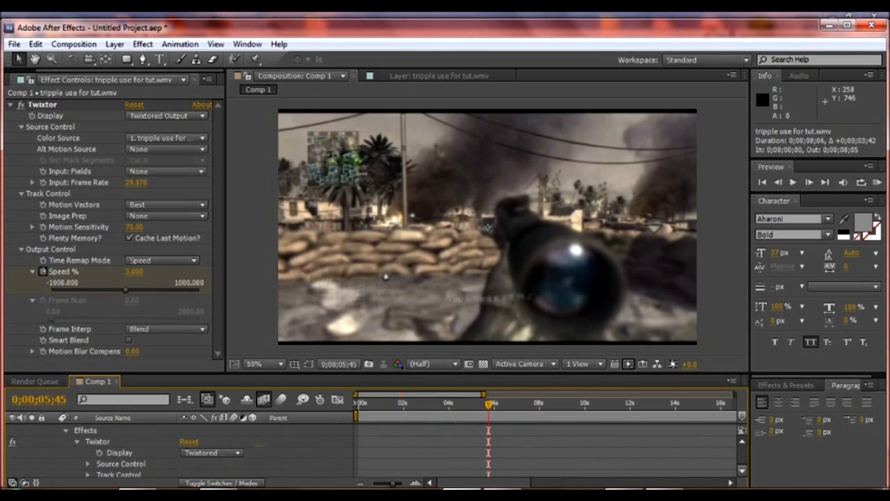
{"action": "scroll", "coordinate": [209, 452], "scroll_direction": "down", "scroll_amount": 2}
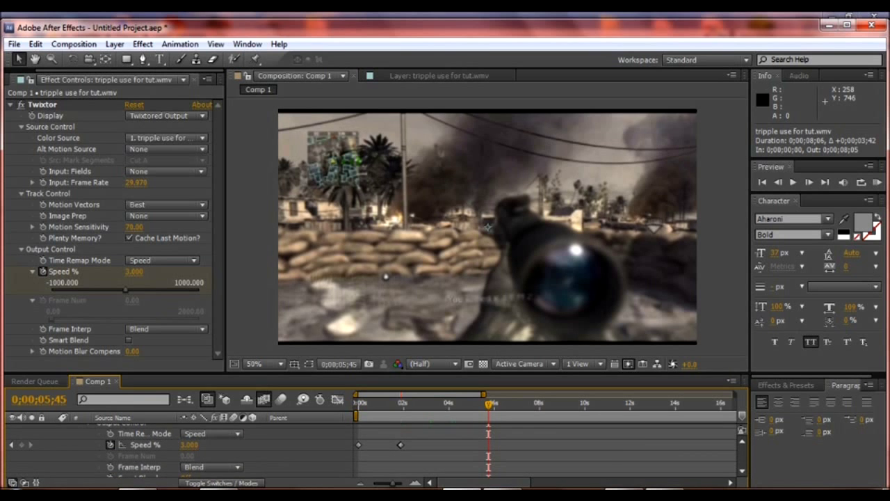
{"action": "left_click", "coordinate": [21, 444]}
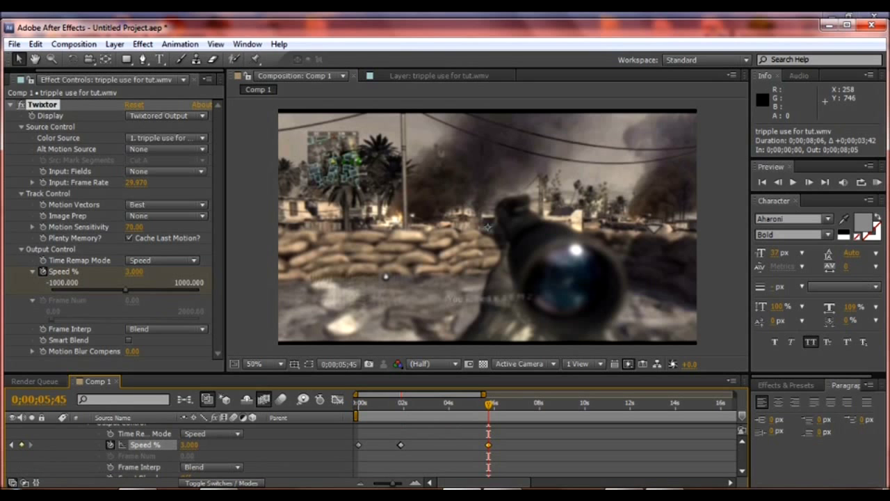
Set Speed % to 100 two frames further on, at 0;00;05;47, to return to normal speed.
{"action": "left_click", "coordinate": [808, 182]}
{"action": "left_click", "coordinate": [808, 182]}
{"action": "left_click", "coordinate": [189, 445]}
{"action": "type", "text": "100"}
{"action": "key", "text": "Return"}
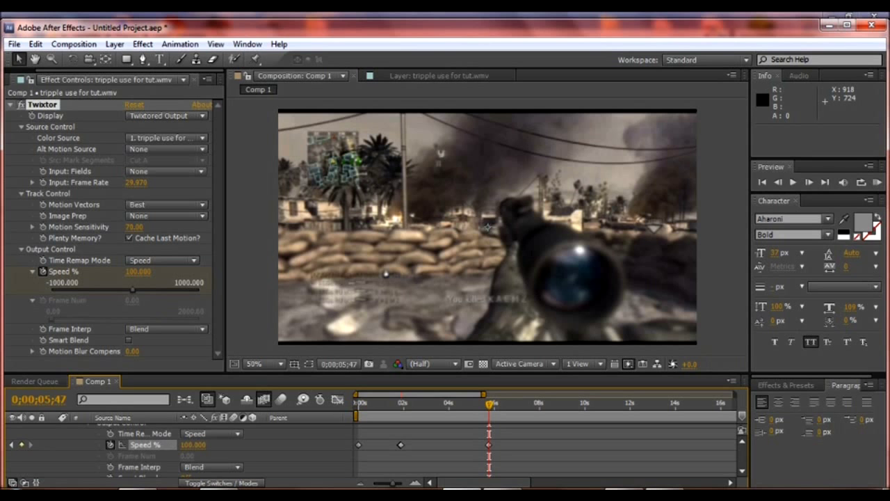
Review the Speed % keyframes and play the composition from the start through the slowed section.
{"action": "left_click", "coordinate": [518, 405]}
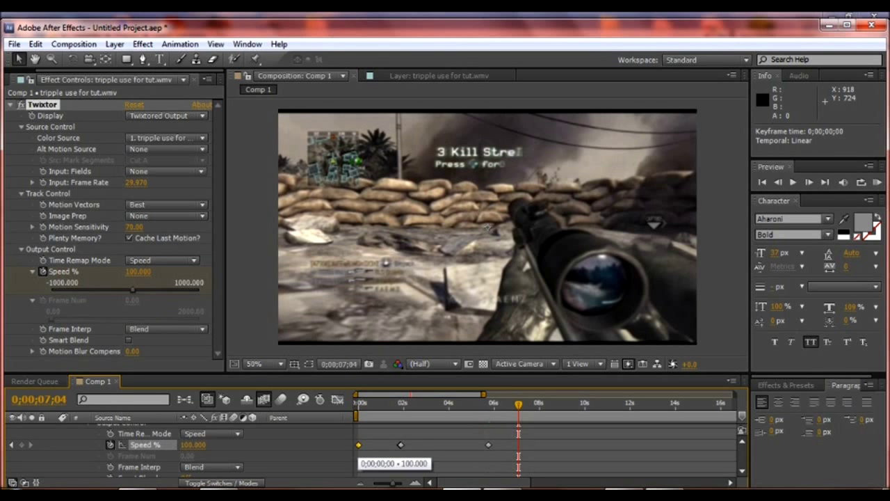
{"action": "left_click", "coordinate": [359, 445]}
{"action": "left_click", "coordinate": [358, 404]}
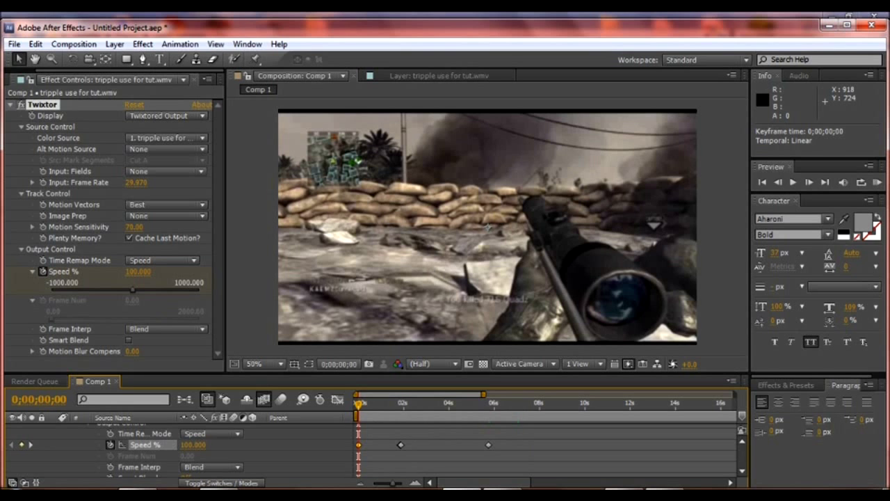
{"action": "left_click", "coordinate": [401, 444]}
{"action": "key", "text": "space"}
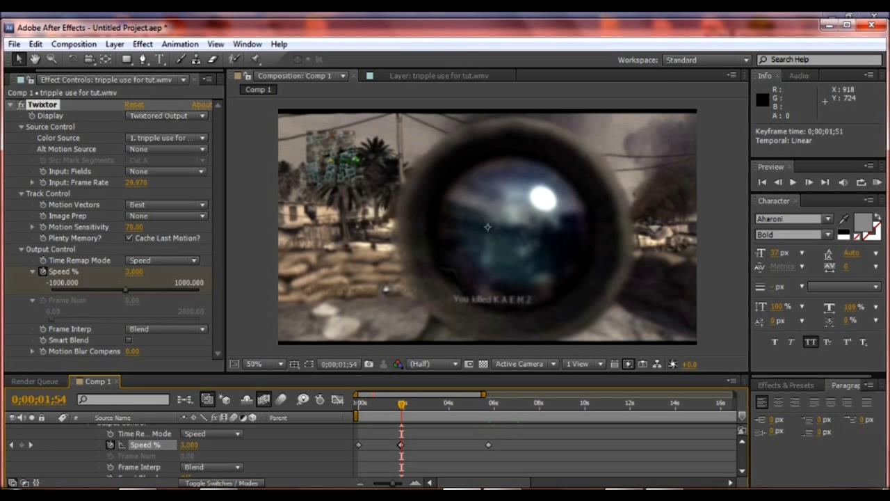
{"action": "key", "text": "space"}
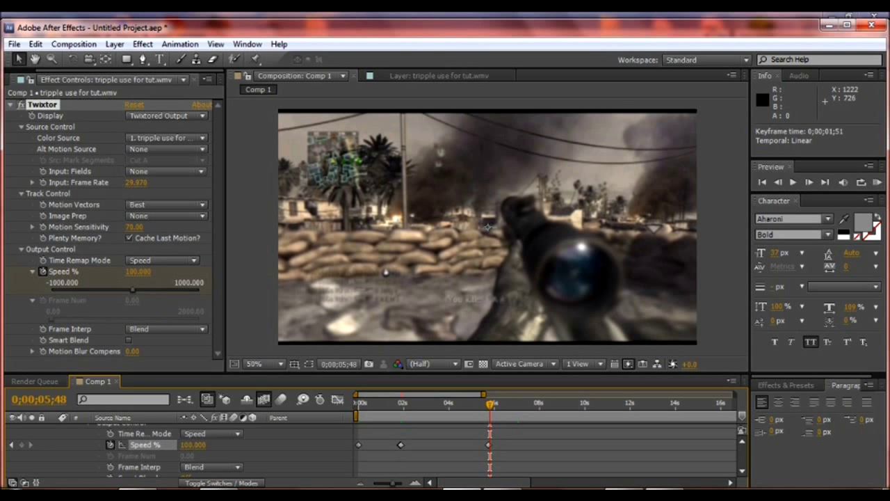
{"action": "key", "text": "space"}
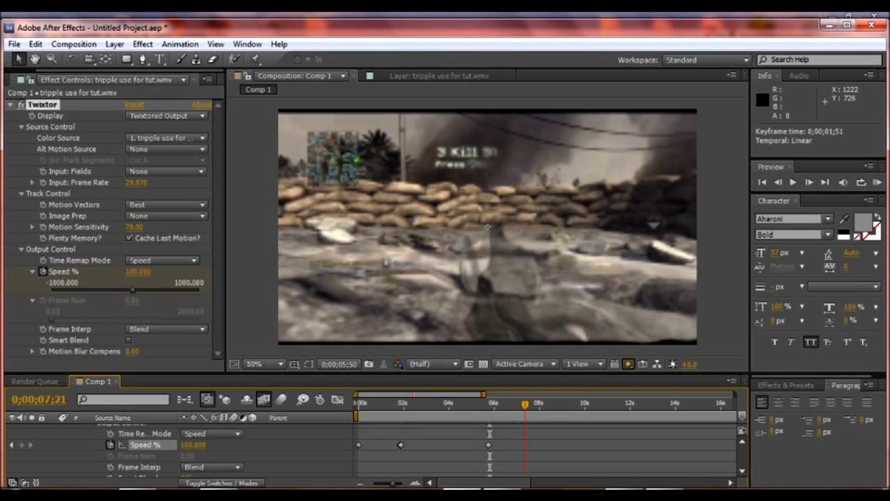
Trim the end of the clip layer to about 0;00;07;20.
{"action": "scroll", "coordinate": [407, 451], "scroll_direction": "up", "scroll_amount": 4}
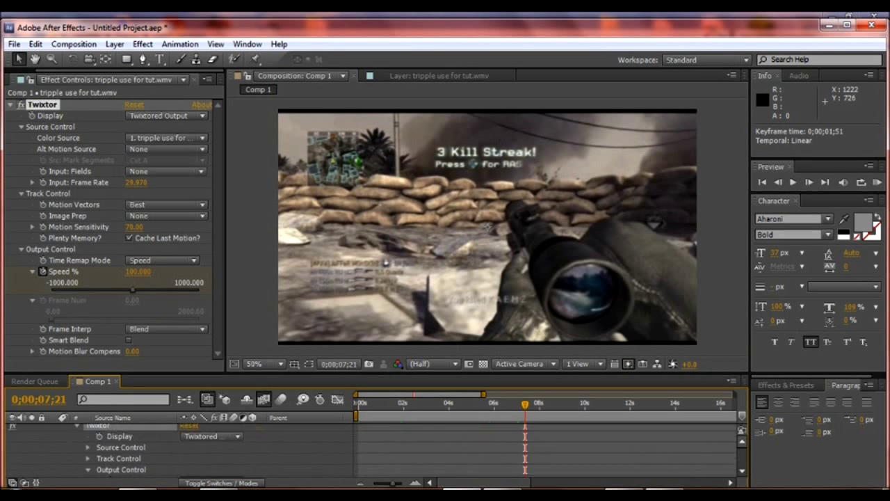
{"action": "scroll", "coordinate": [373, 451], "scroll_direction": "up", "scroll_amount": 3}
{"action": "key", "text": "Page_Up"}
{"action": "key", "text": "j"}
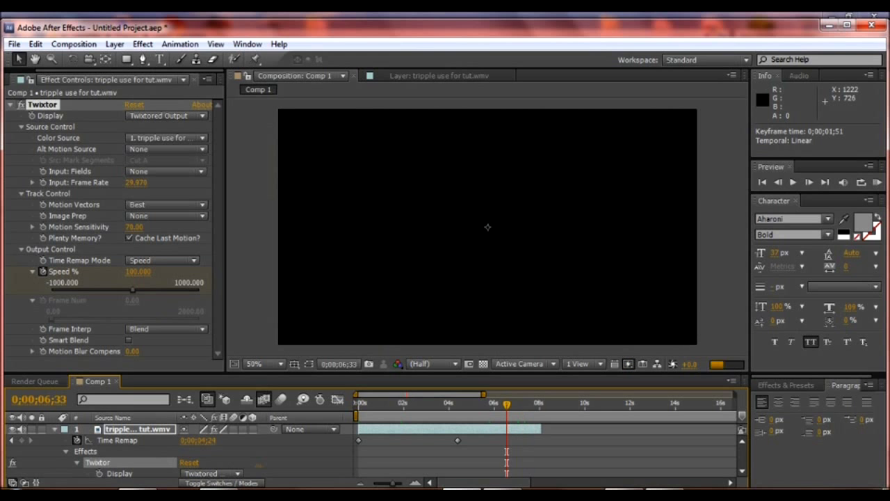
{"action": "left_click_drag", "start_coordinate": [448, 430], "coordinate": [446, 430]}
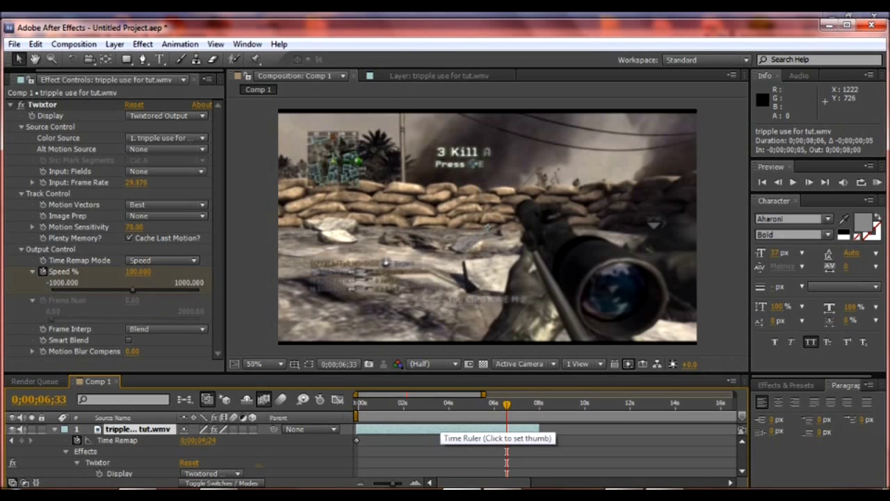
{"action": "key", "text": "ctrl+z"}
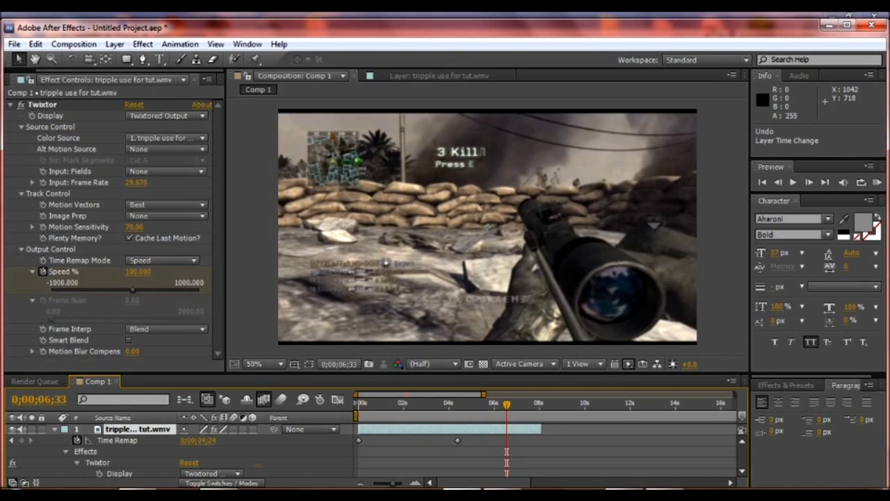
{"action": "left_click_drag", "start_coordinate": [541, 430], "coordinate": [514, 429]}
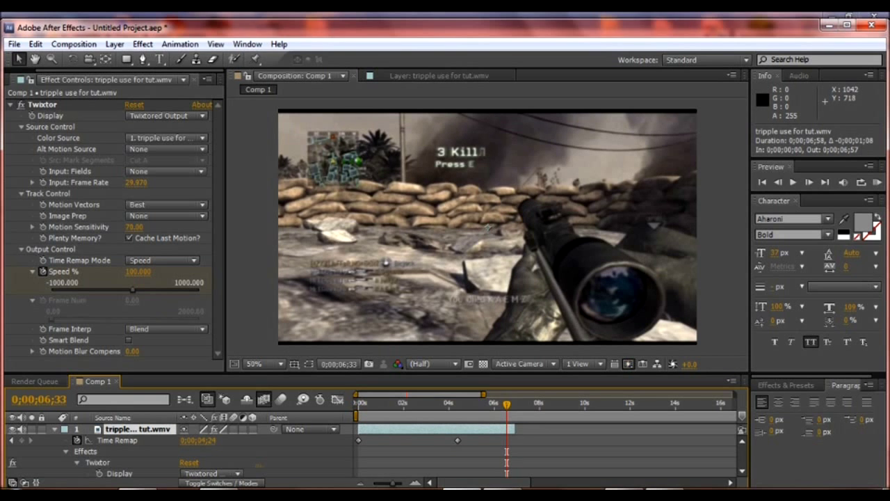
{"action": "key", "text": "space"}
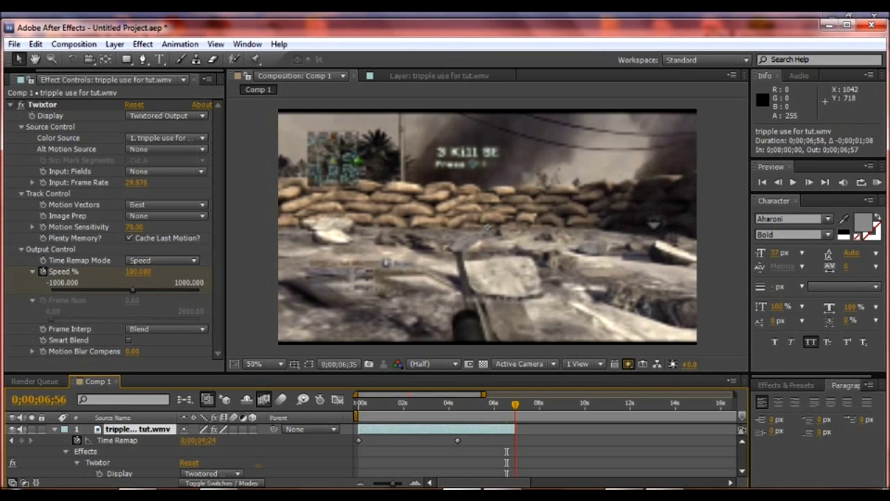
{"action": "left_click_drag", "start_coordinate": [515, 430], "coordinate": [523, 430]}
{"action": "key", "text": "space"}
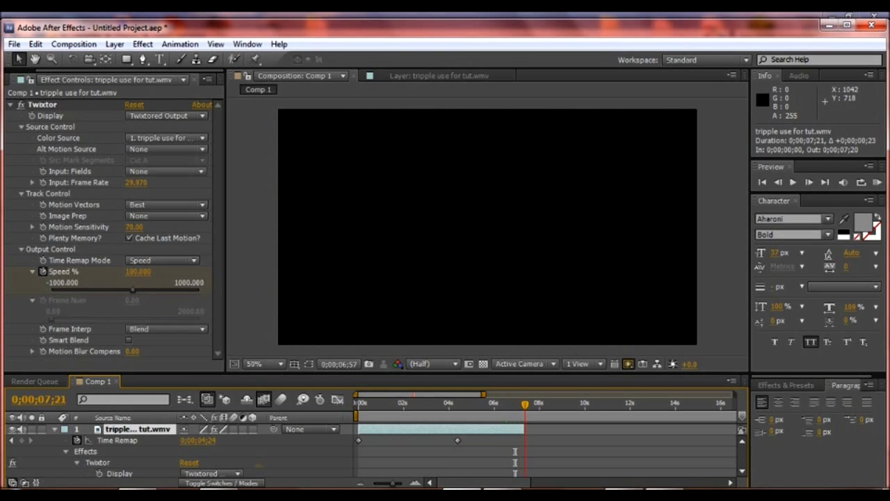
Check the last frames of the trimmed clip layer and preview it from the beginning of the composition.
{"action": "key", "text": "Page_Up"}
{"action": "key", "text": "Page_Up"}
{"action": "key", "text": "Page_Up"}
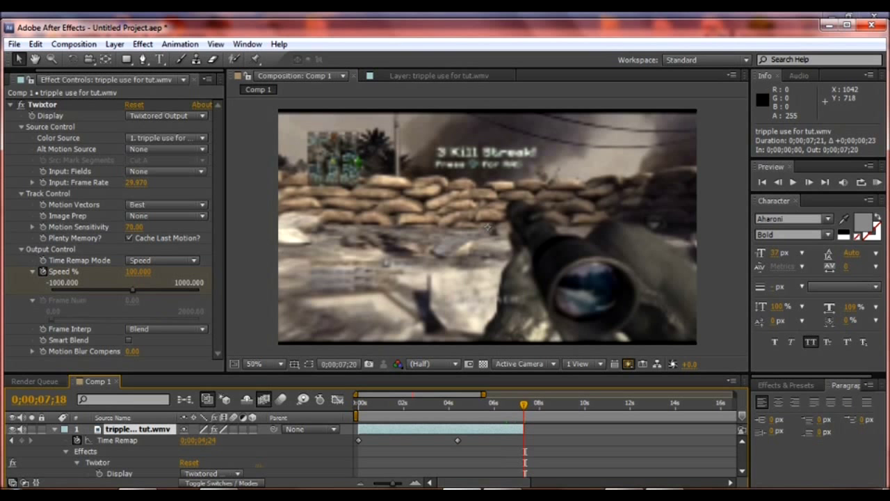
{"action": "left_click_drag", "start_coordinate": [524, 405], "coordinate": [358, 405]}
{"action": "key", "text": "space"}
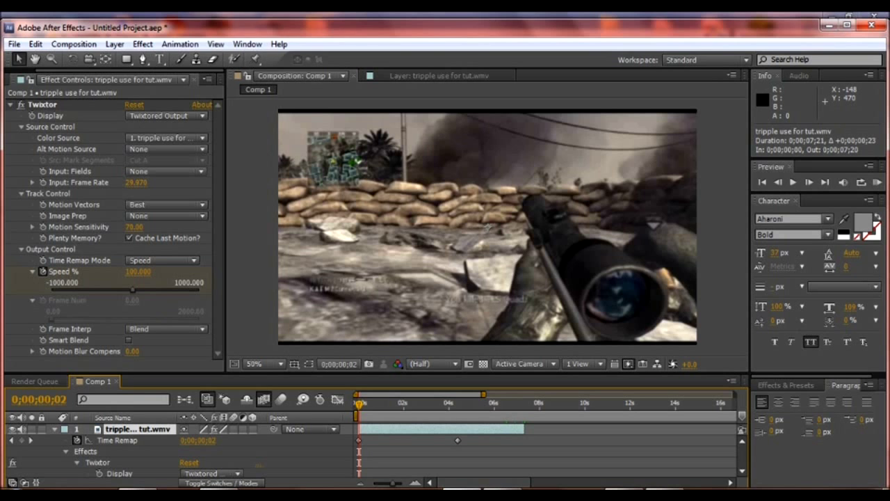
Set Twixtor's input frame rate to 59.94 and check it against the source footage's frame rate in the project.
{"action": "left_click", "coordinate": [137, 182]}
{"action": "type", "text": "5"}
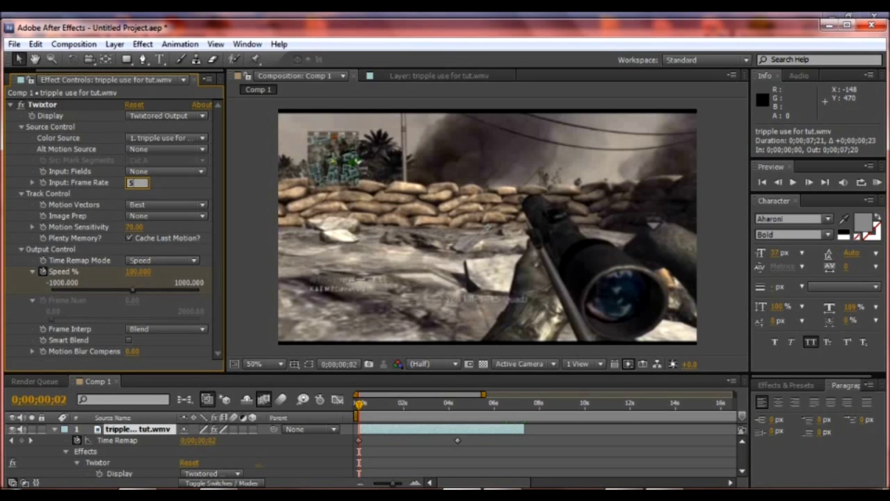
{"action": "type", "text": "9.94"}
{"action": "left_click_drag", "start_coordinate": [487, 226], "coordinate": [493, 232]}
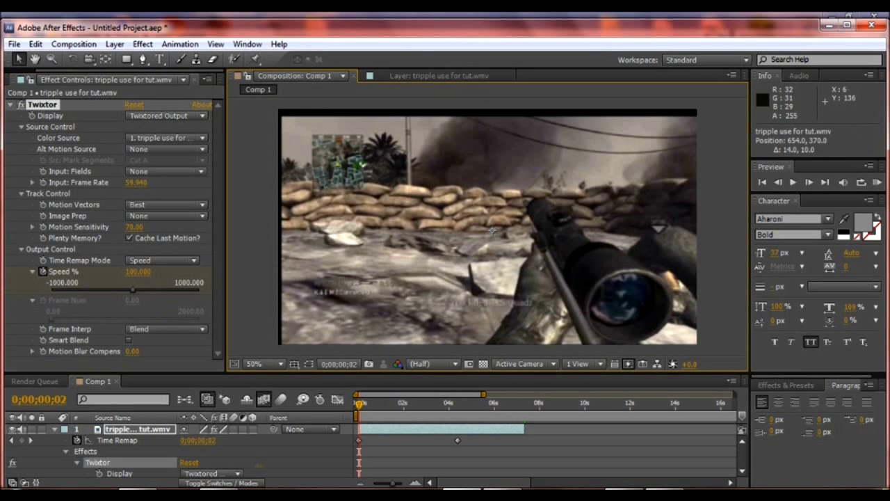
{"action": "key", "text": "ctrl+z"}
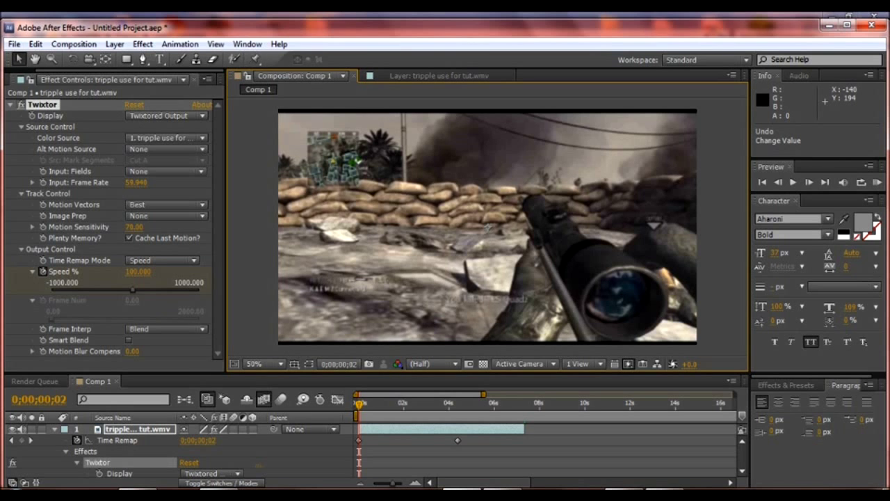
{"action": "left_click", "coordinate": [7, 79]}
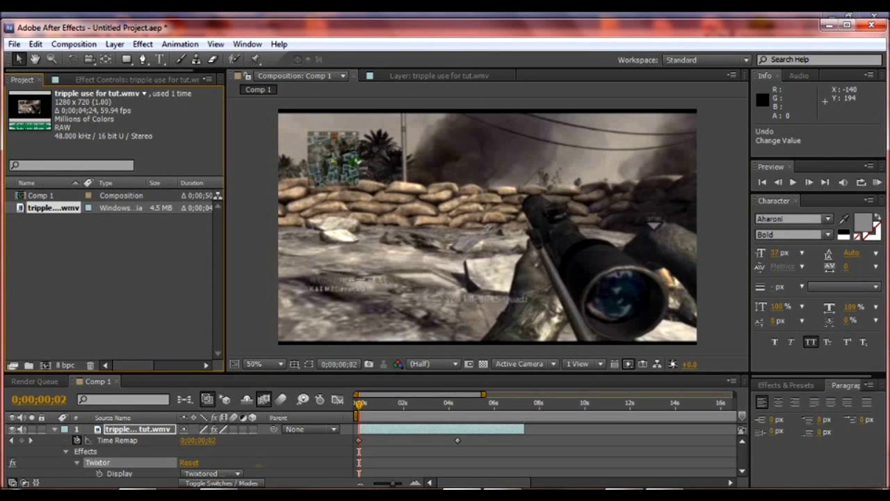
{"action": "left_click", "coordinate": [132, 79]}
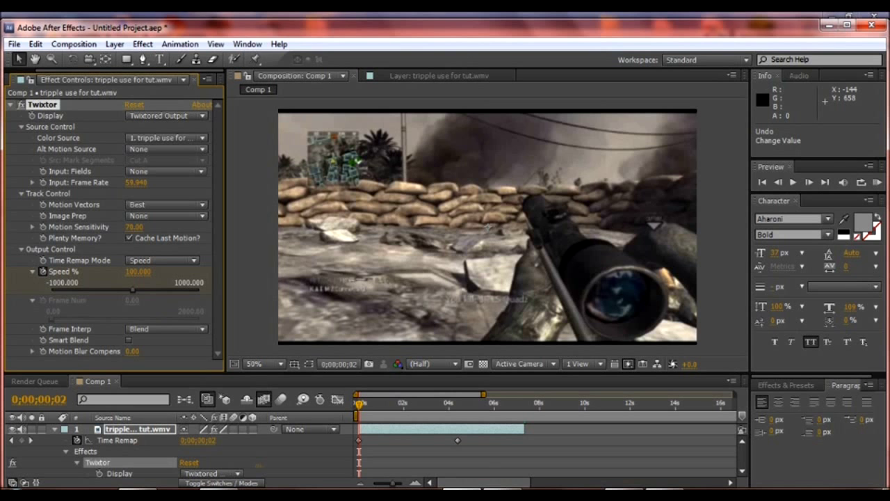
Preview the clip, apply the RE:Vision RSMB effect to its layer, and return the playhead to the start of the composition.
{"action": "key", "text": "space"}
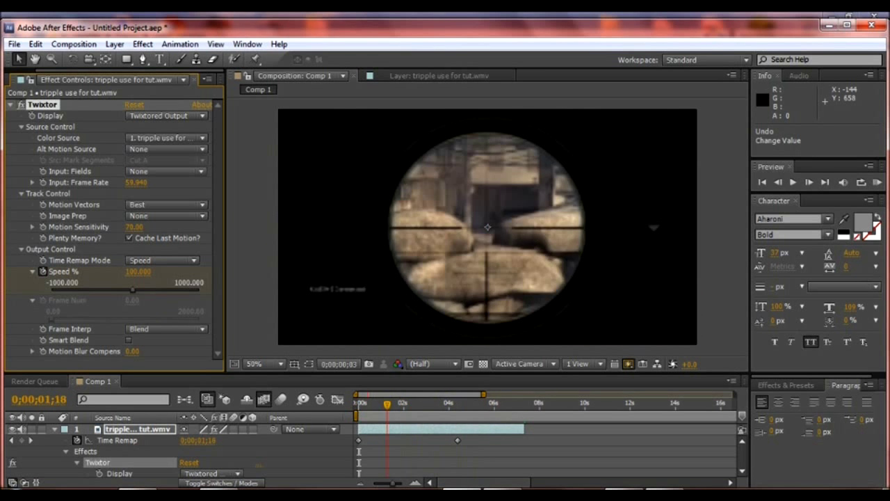
{"action": "key", "text": "space"}
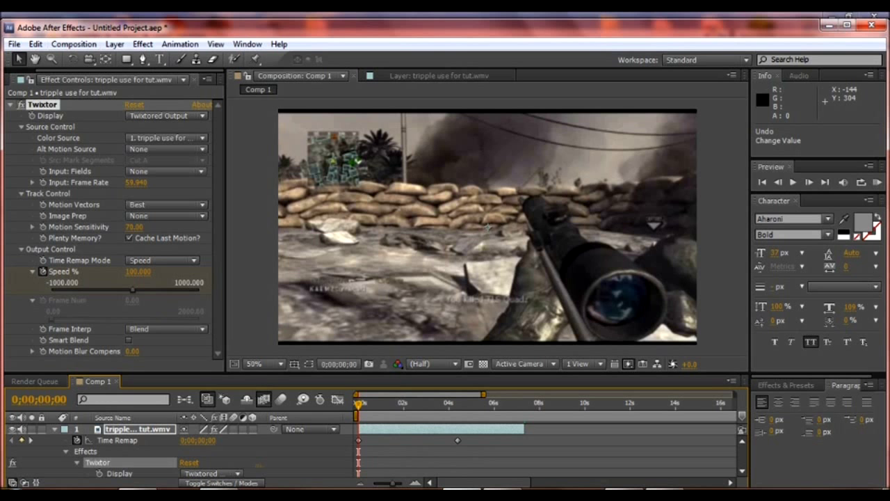
{"action": "left_click", "coordinate": [143, 44]}
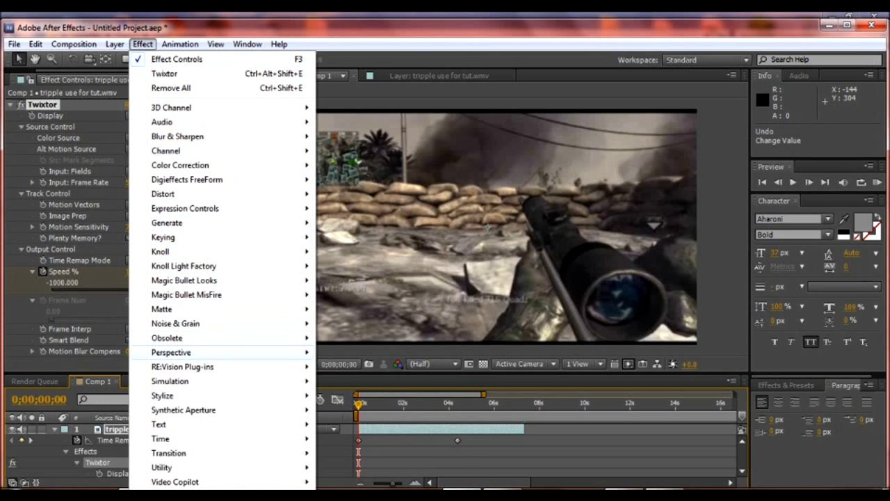
{"action": "mouse_move", "coordinate": [209, 366]}
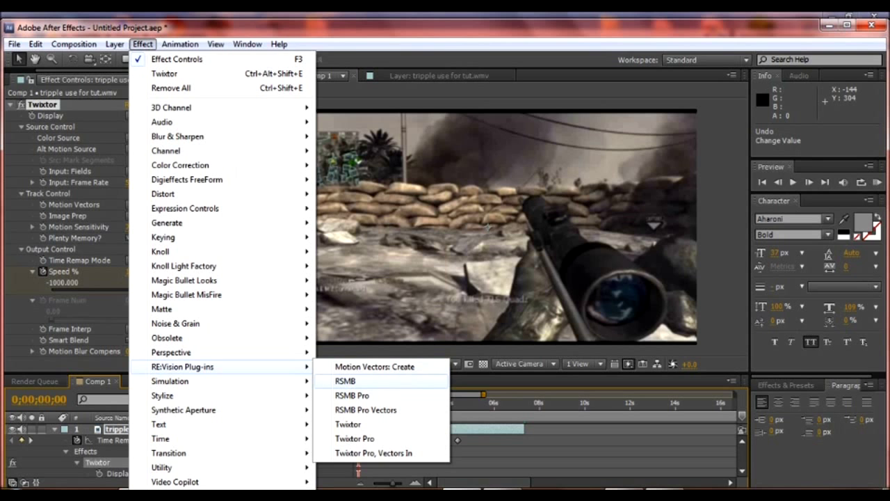
{"action": "left_click", "coordinate": [345, 380]}
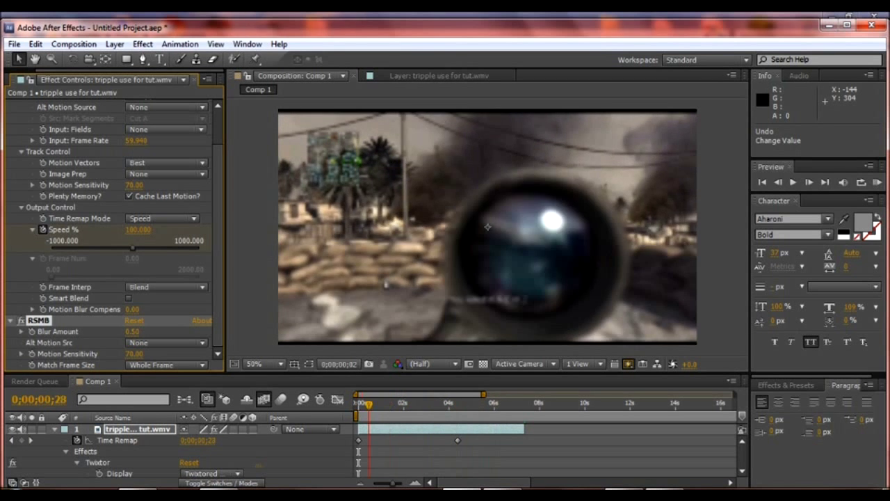
{"action": "left_click", "coordinate": [359, 405]}
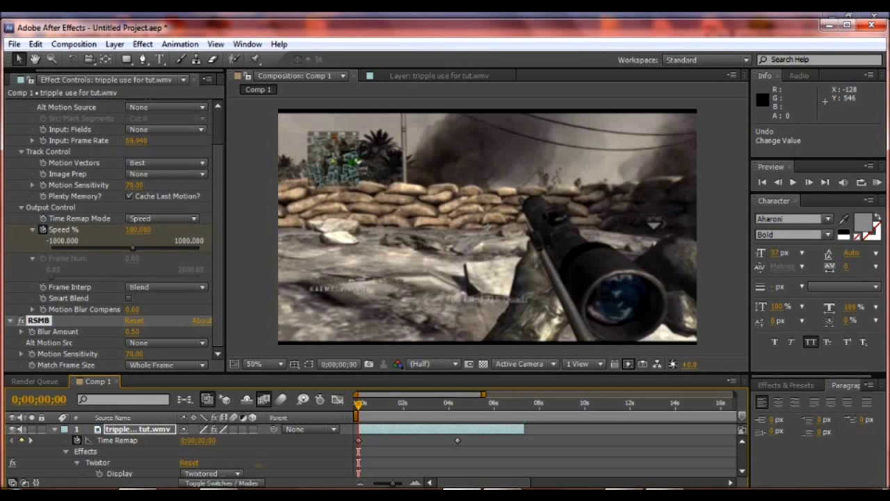
Add Comp 1 to the render queue as a pre-render.
{"action": "key", "text": "ctrl+0"}
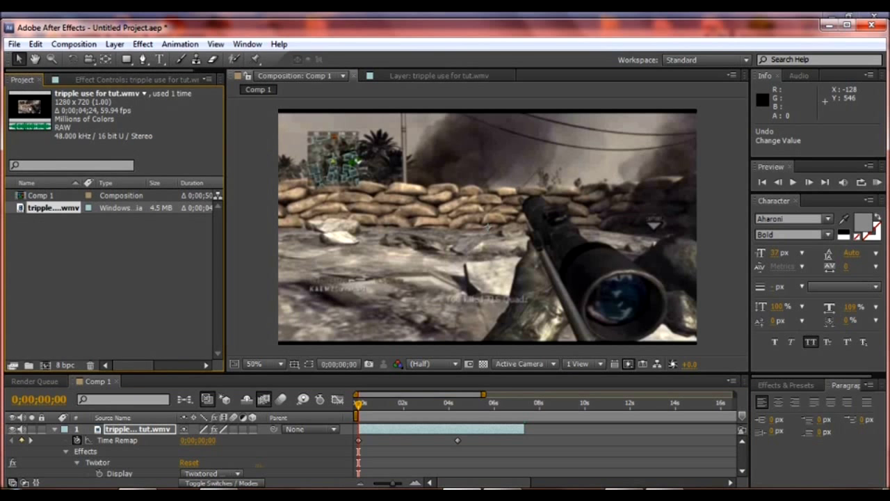
{"action": "left_click", "coordinate": [74, 44]}
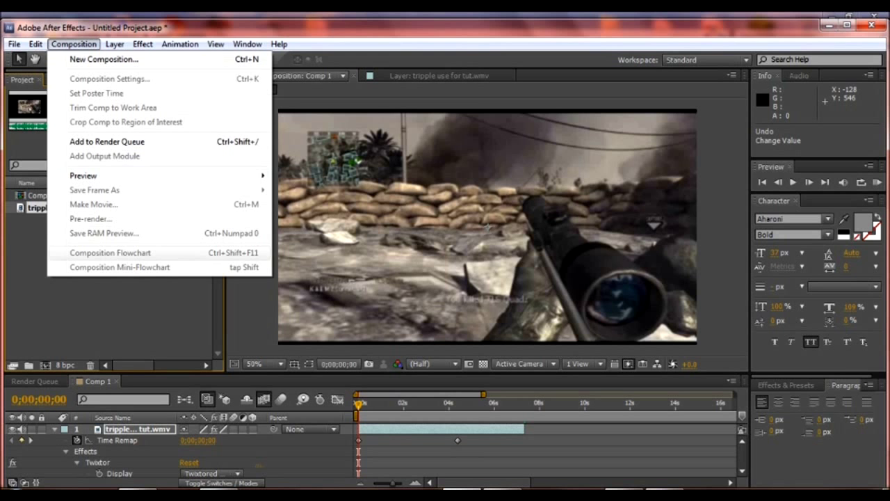
{"action": "left_click", "coordinate": [292, 208]}
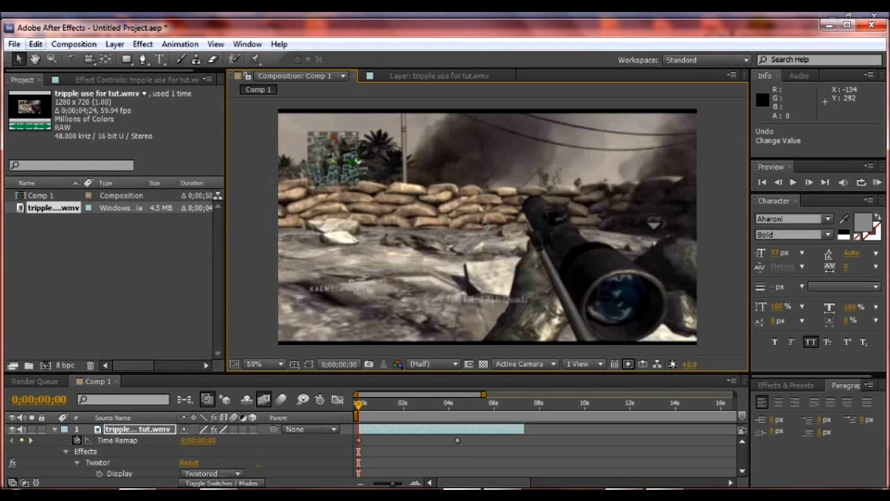
{"action": "left_click", "coordinate": [74, 44]}
{"action": "left_click", "coordinate": [91, 218]}
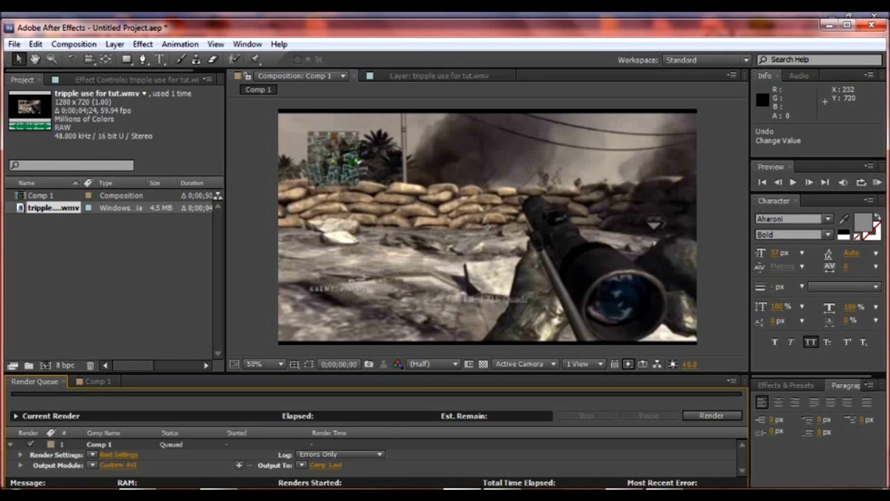
Set the queued render's output to an AVI file named "watch done tut" in the Videos library.
{"action": "left_click", "coordinate": [325, 464]}
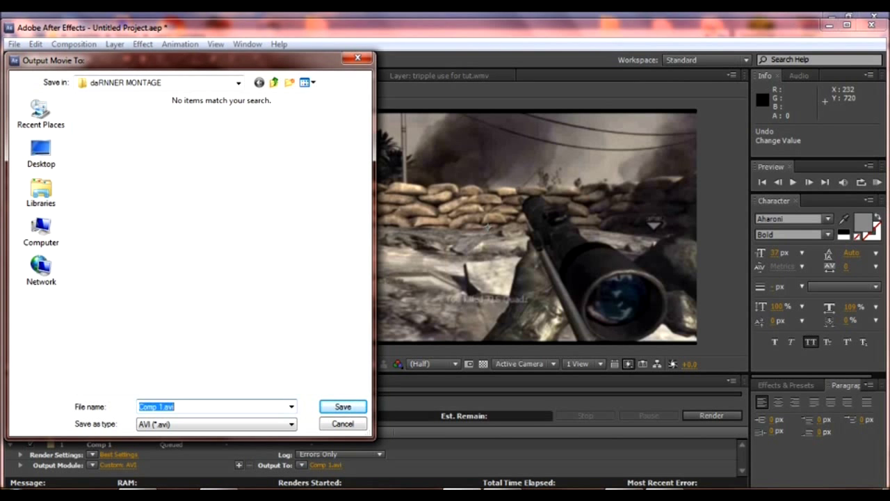
{"action": "left_click", "coordinate": [41, 192]}
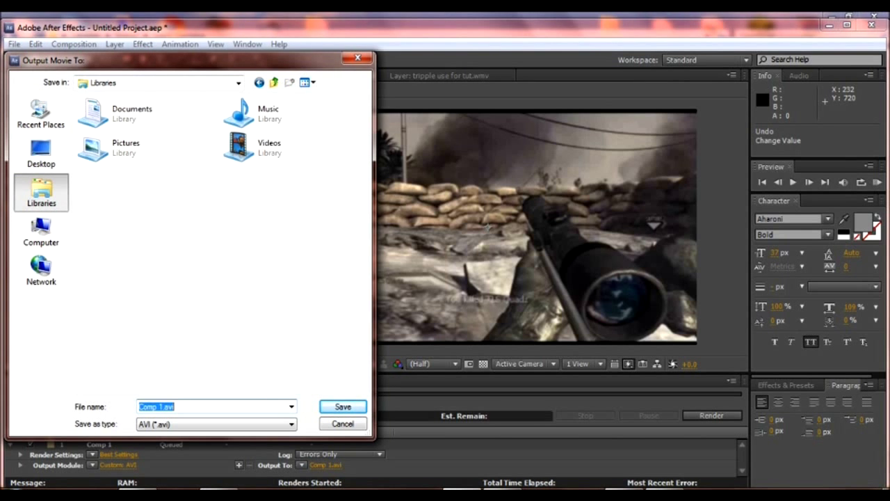
{"action": "double_click", "coordinate": [240, 143]}
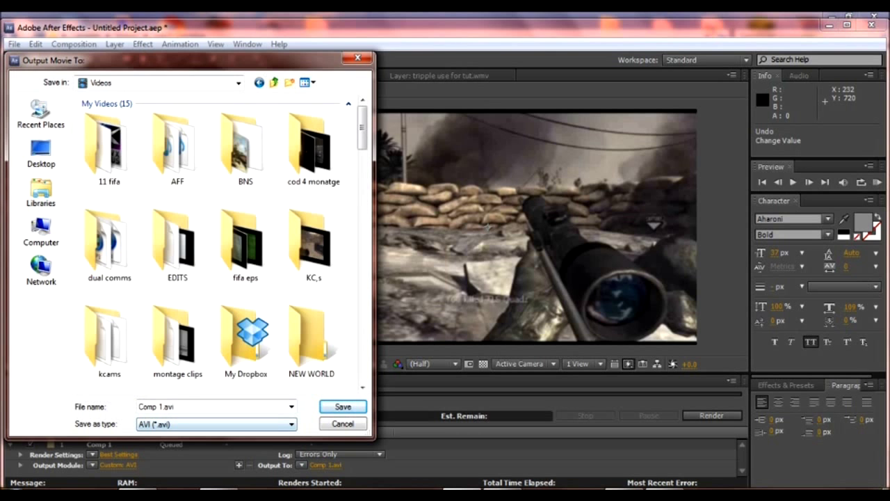
{"action": "left_click", "coordinate": [187, 407]}
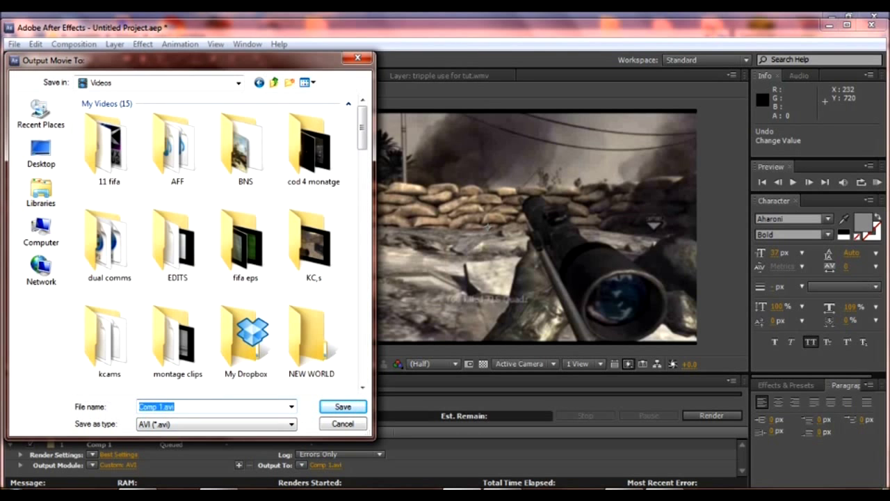
{"action": "type", "text": "wa"}
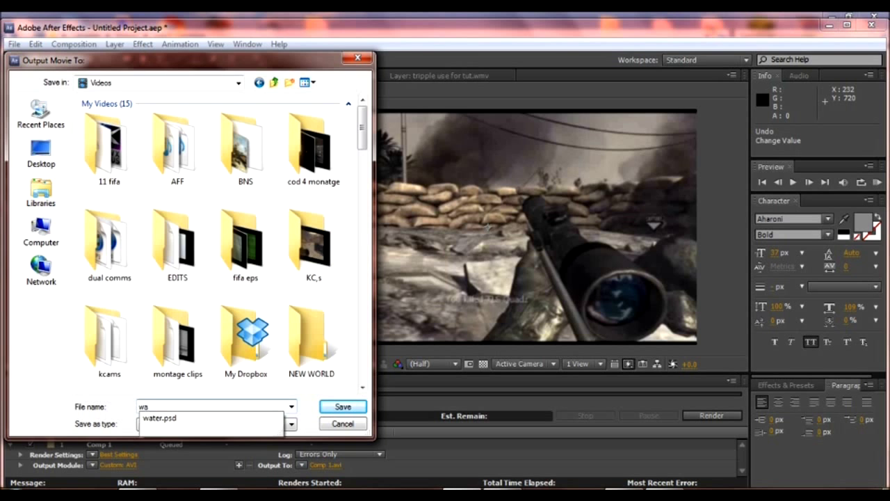
{"action": "type", "text": "tch don"}
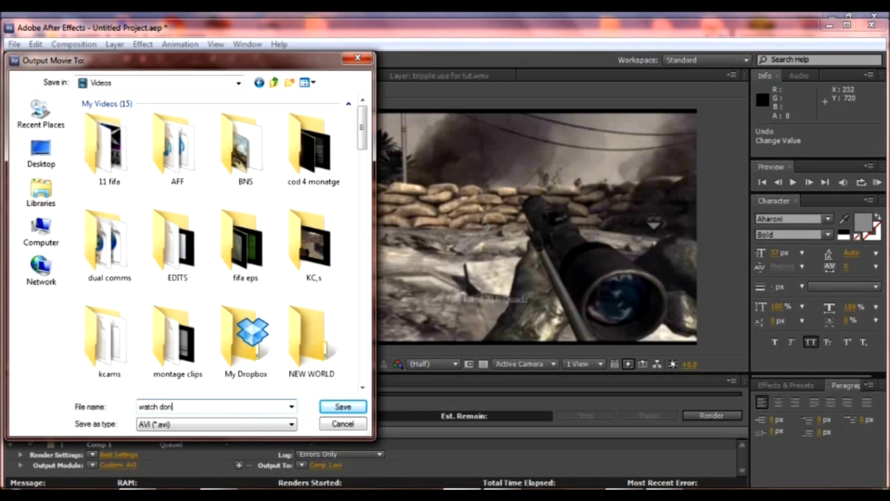
{"action": "type", "text": "e tut"}
{"action": "key", "text": "Return"}
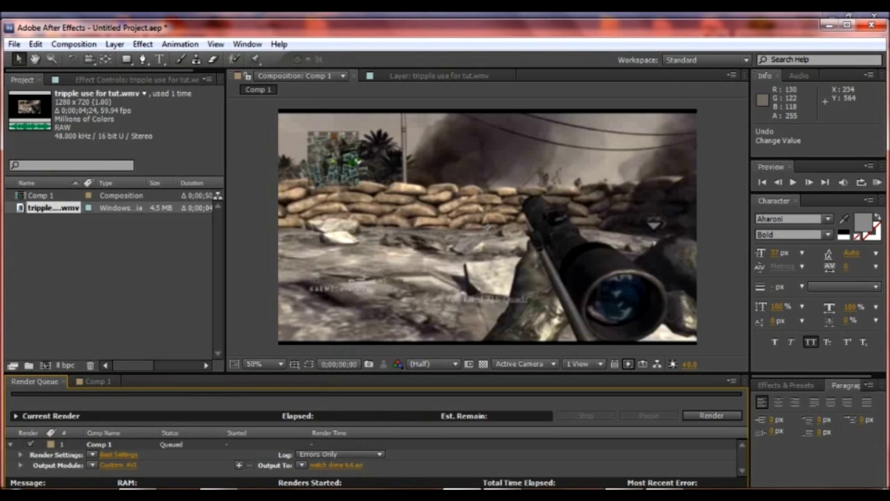
Try rendering the queued Comp 1, stop the render, and go back to the composition's timeline and effect settings.
{"action": "left_click", "coordinate": [711, 416]}
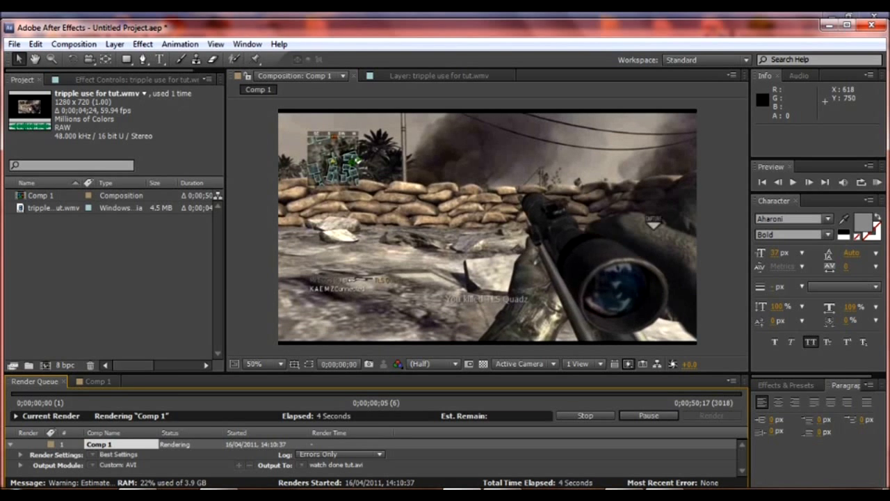
{"action": "left_click", "coordinate": [585, 415]}
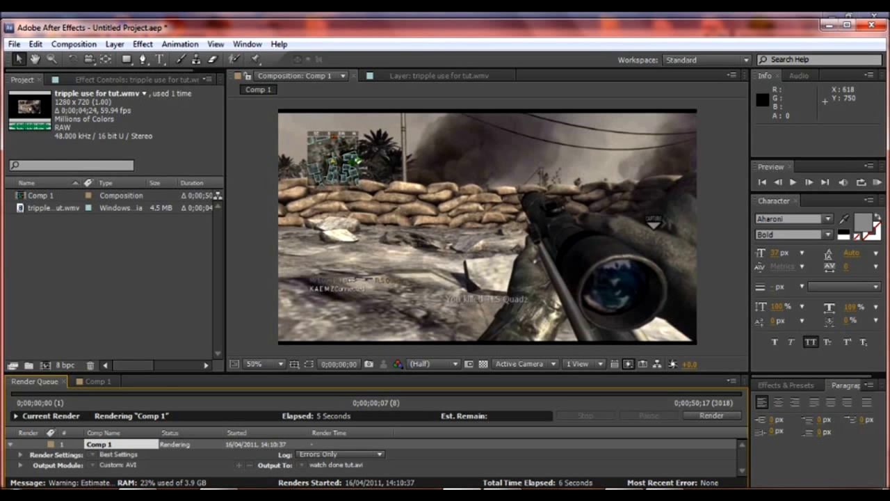
{"action": "left_click", "coordinate": [132, 79]}
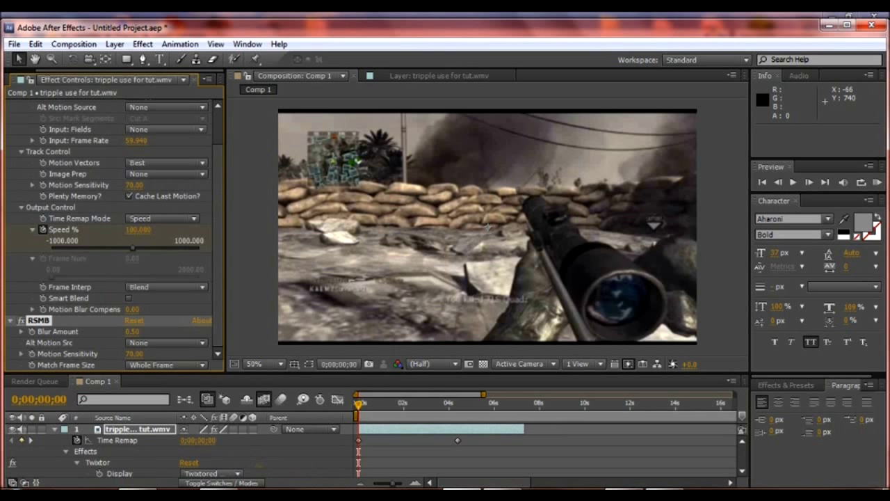
Set the work area to end at 0;00;07;22, just past the clip layer, and return the playhead to the start.
{"action": "left_click_drag", "start_coordinate": [484, 395], "coordinate": [734, 394]}
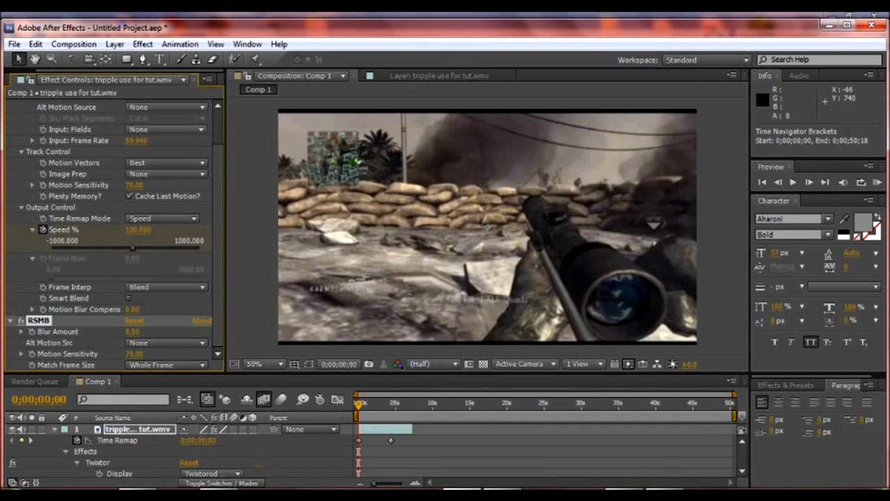
{"action": "left_click", "coordinate": [73, 44]}
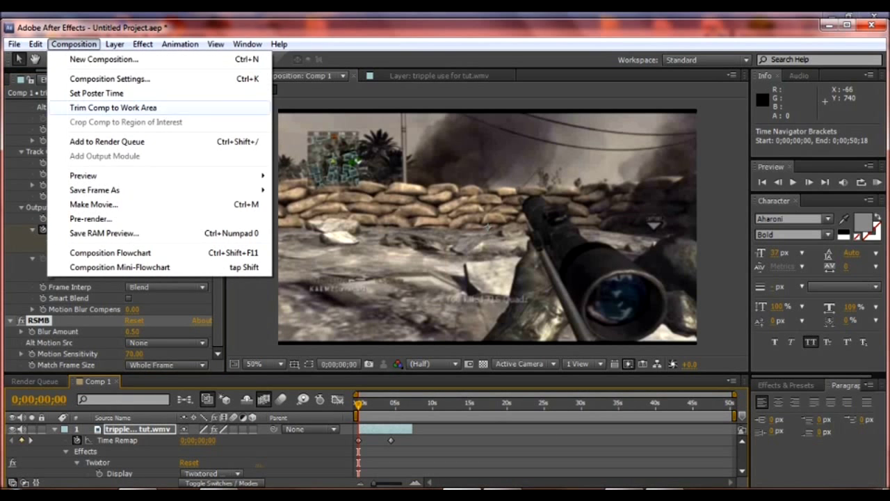
{"action": "left_click", "coordinate": [465, 404]}
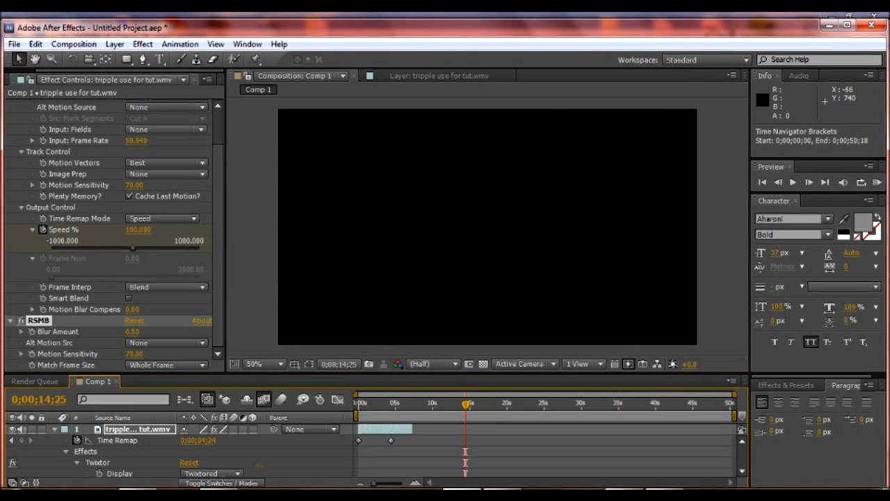
{"action": "left_click_drag", "start_coordinate": [734, 415], "coordinate": [416, 415]}
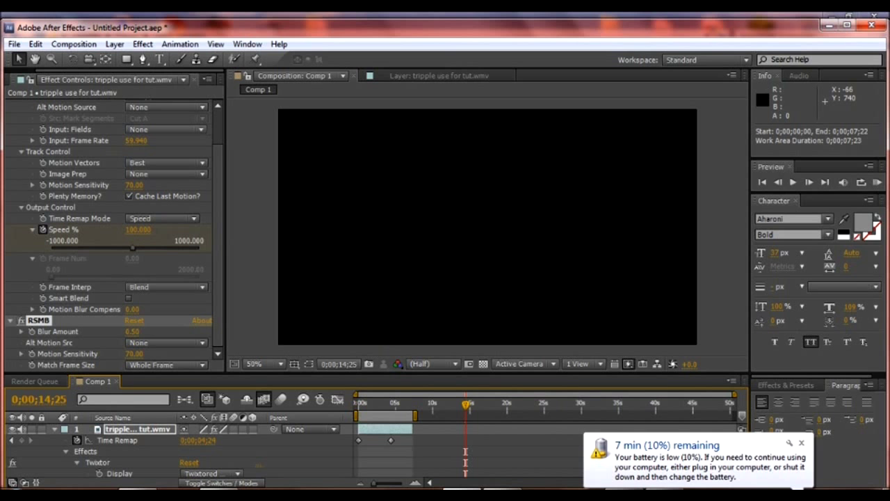
{"action": "left_click_drag", "start_coordinate": [416, 415], "coordinate": [414, 416]}
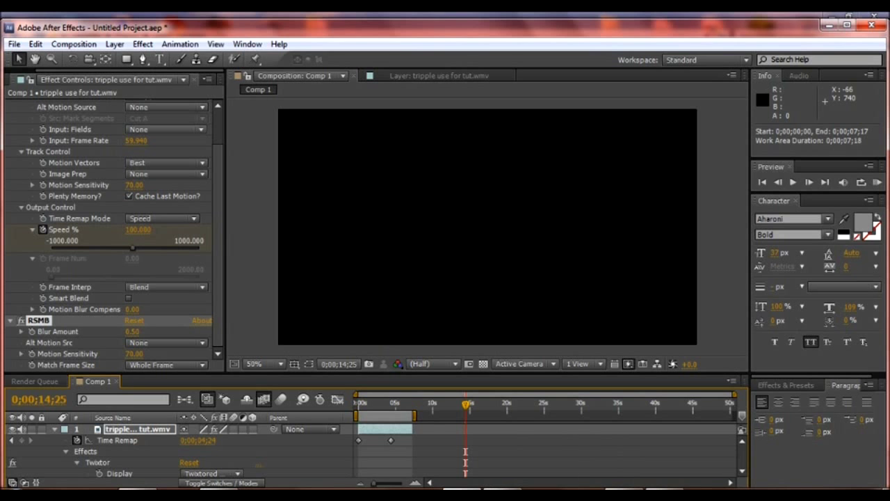
{"action": "left_click", "coordinate": [829, 438]}
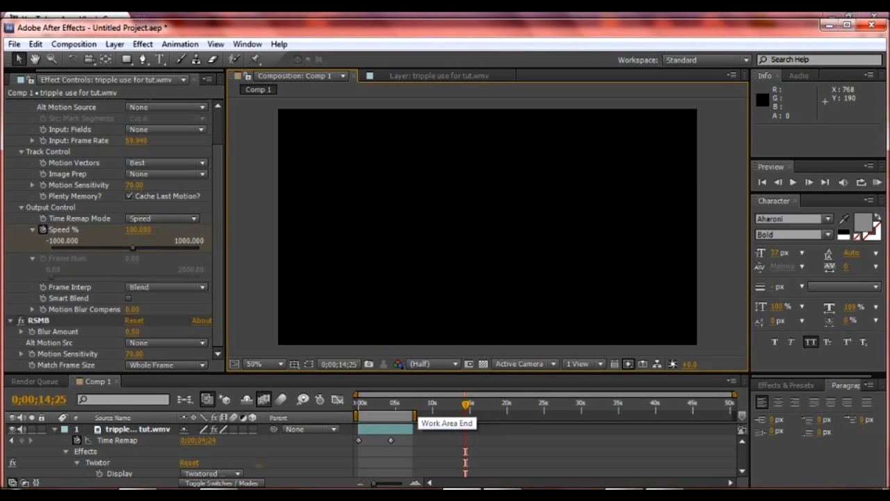
{"action": "left_click", "coordinate": [414, 415]}
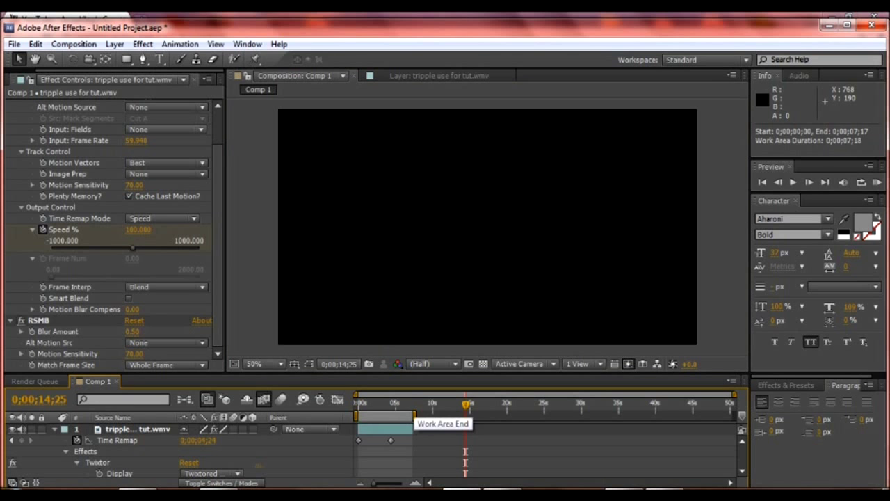
{"action": "mouse_move", "coordinate": [413, 416]}
{"action": "left_mouse_down"}
{"action": "mouse_move", "coordinate": [734, 416]}
{"action": "mouse_move", "coordinate": [415, 416]}
{"action": "left_mouse_up"}
{"action": "left_click", "coordinate": [410, 405]}
{"action": "left_click_drag", "start_coordinate": [410, 404], "coordinate": [359, 404]}
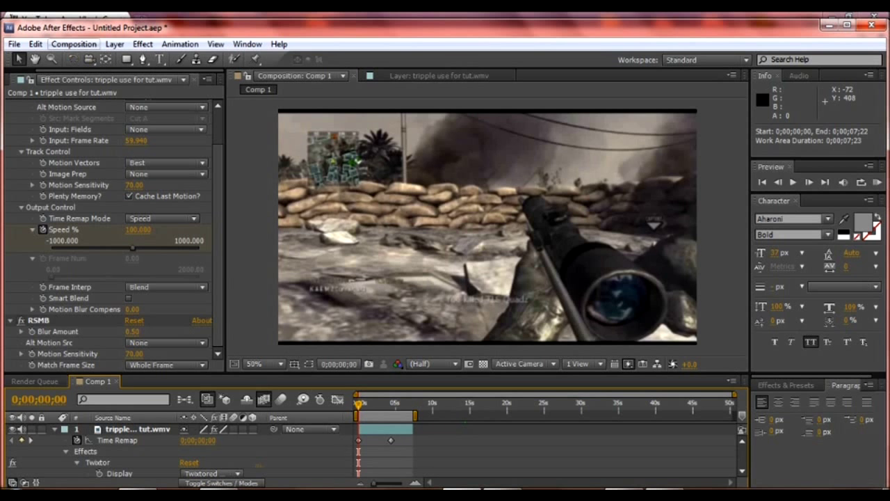
Queue Comp 1 again as a pre-render and set its output to "watch done tut.avi" in Public Videos, replacing the existing file.
{"action": "left_click", "coordinate": [74, 43]}
{"action": "left_click", "coordinate": [91, 218]}
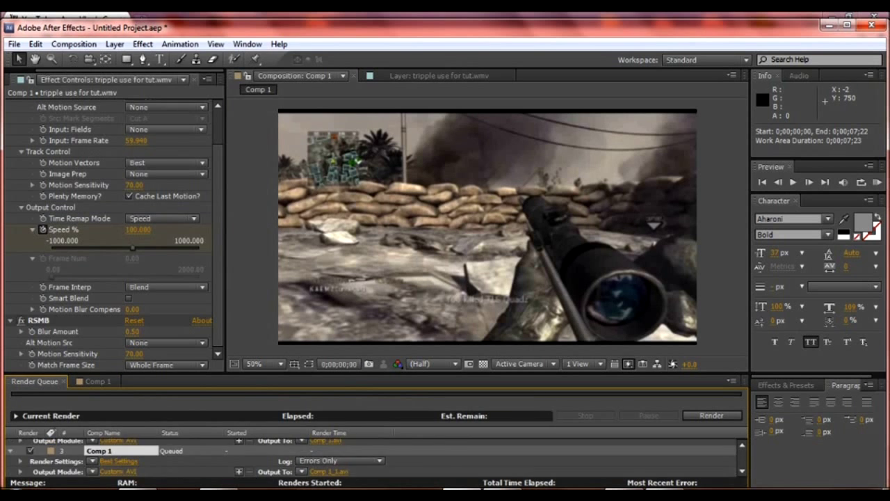
{"action": "left_click", "coordinate": [328, 472]}
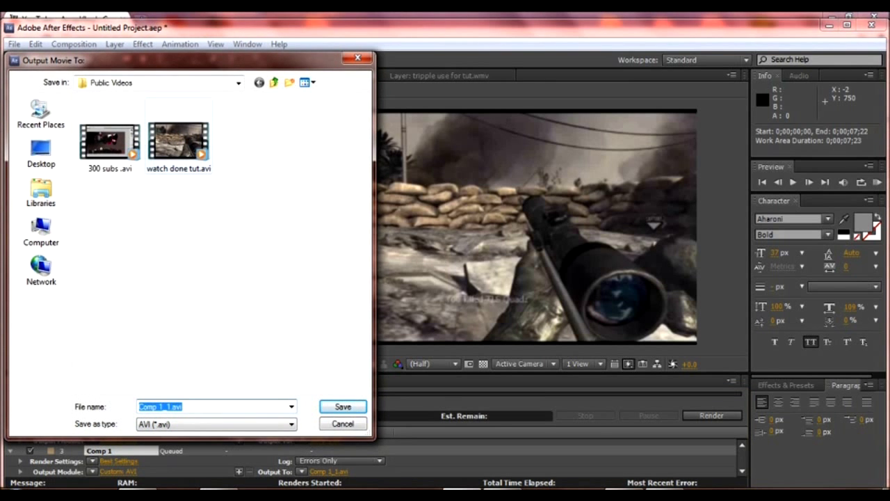
{"action": "left_click", "coordinate": [178, 143]}
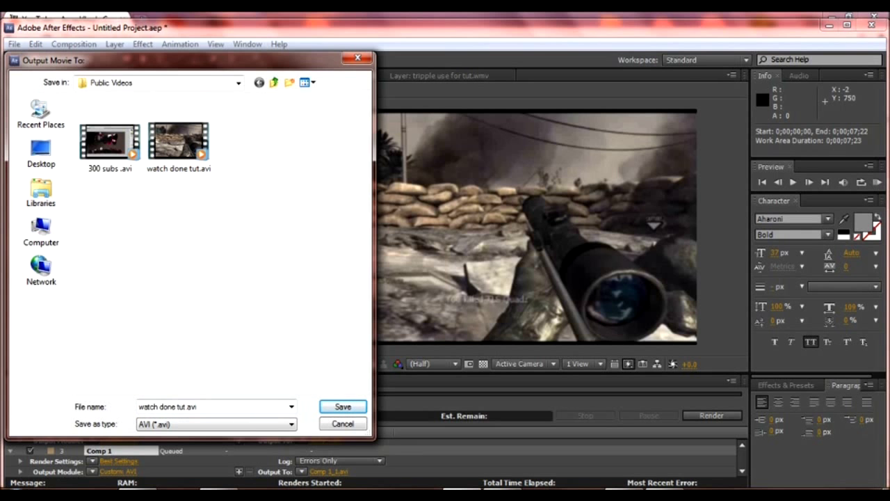
{"action": "left_click", "coordinate": [197, 406]}
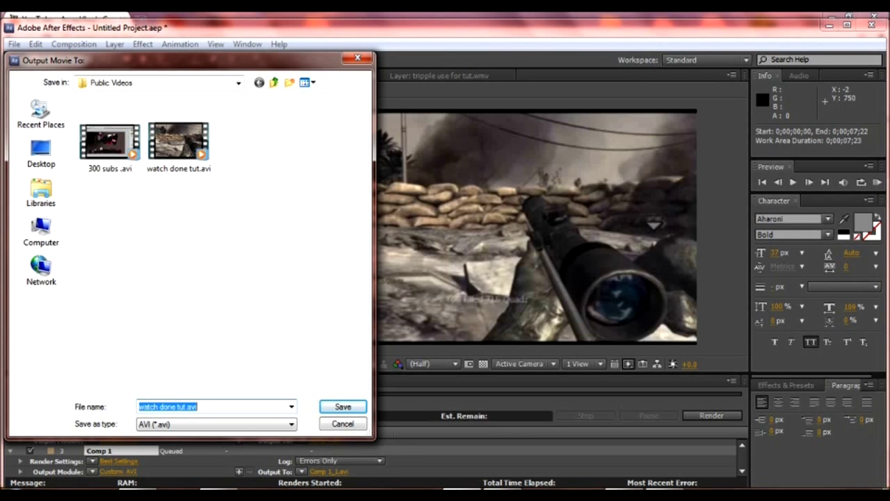
{"action": "left_click", "coordinate": [343, 406]}
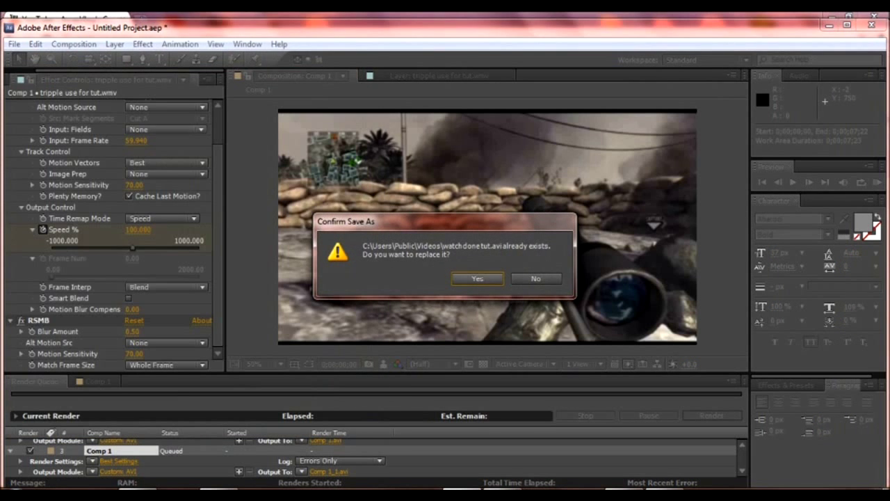
{"action": "left_click", "coordinate": [477, 277]}
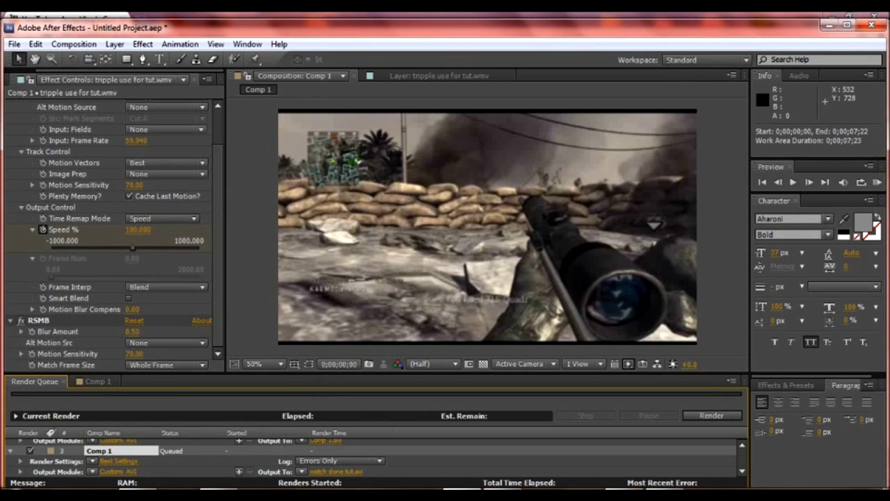
Start rendering the queued Comp 1, check the computer's drives in Windows Explorer, and switch back to After Effects.
{"action": "left_click", "coordinate": [712, 416]}
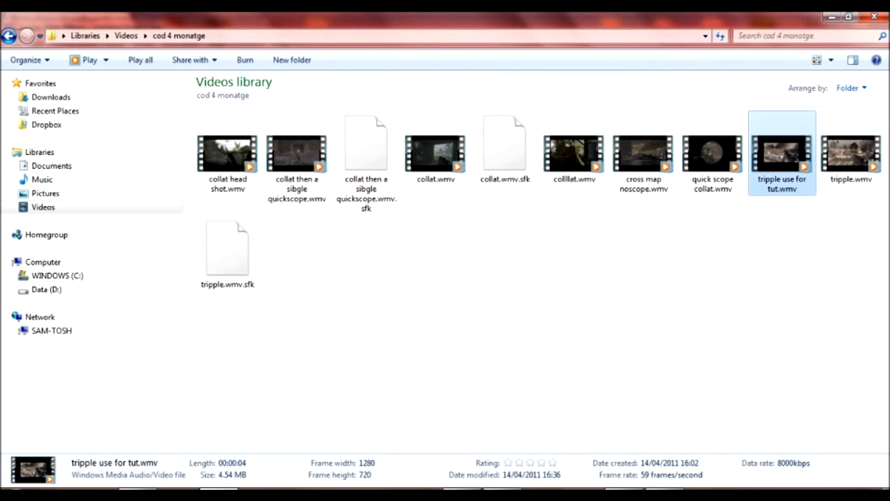
{"action": "left_click", "coordinate": [42, 261]}
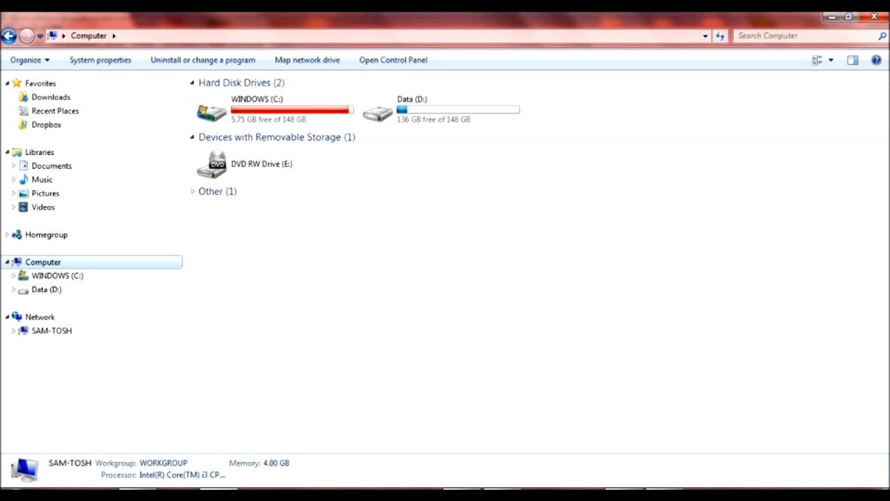
{"action": "key", "text": "alt+Tab"}
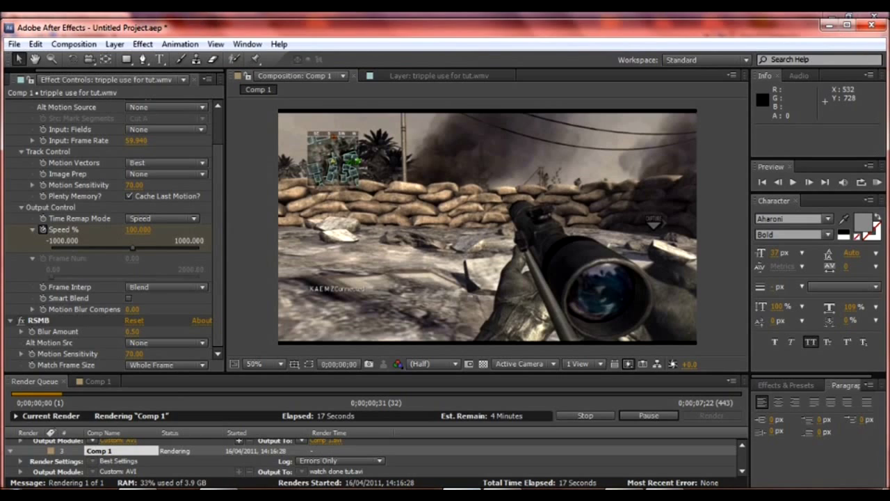